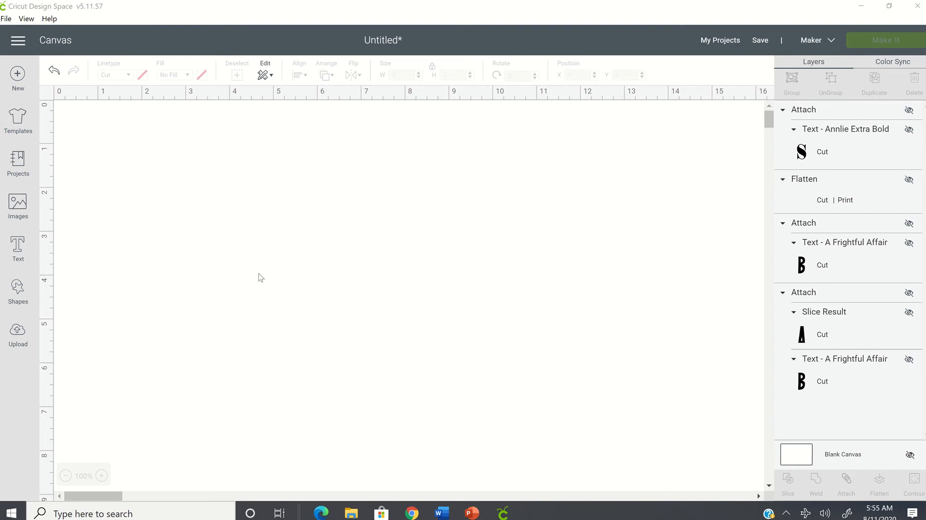
Load the file Black Diamond 6.svg from the Black Diamond 6 folder as an image upload.
{"action": "left_click", "coordinate": [19, 348]}
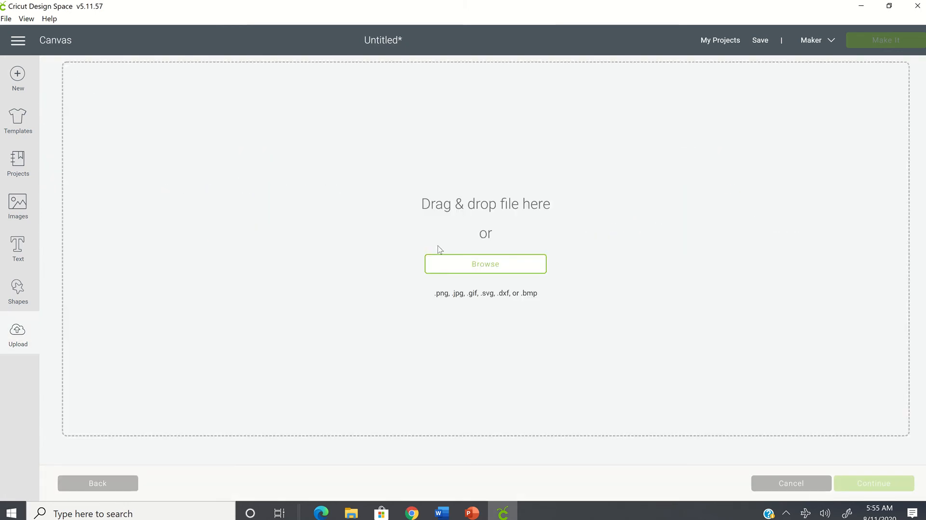
{"action": "left_click", "coordinate": [499, 267]}
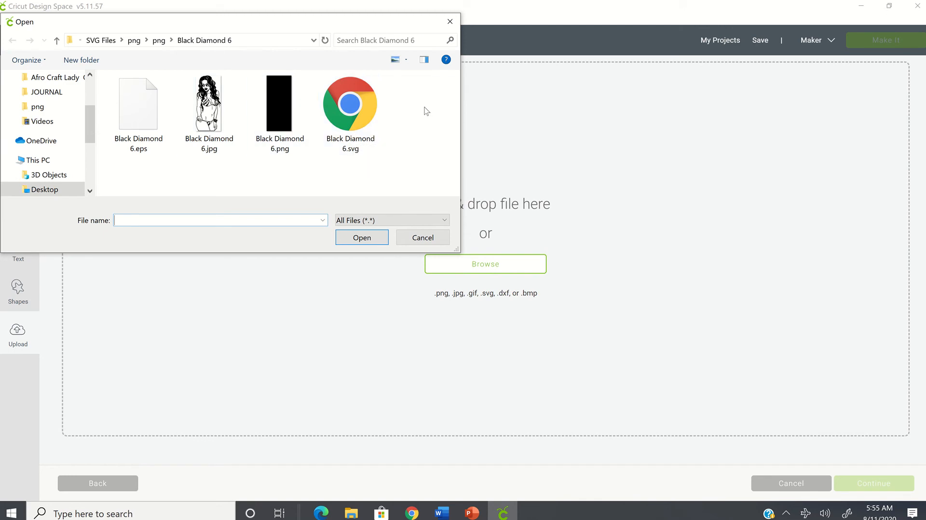
{"action": "left_click", "coordinate": [363, 112]}
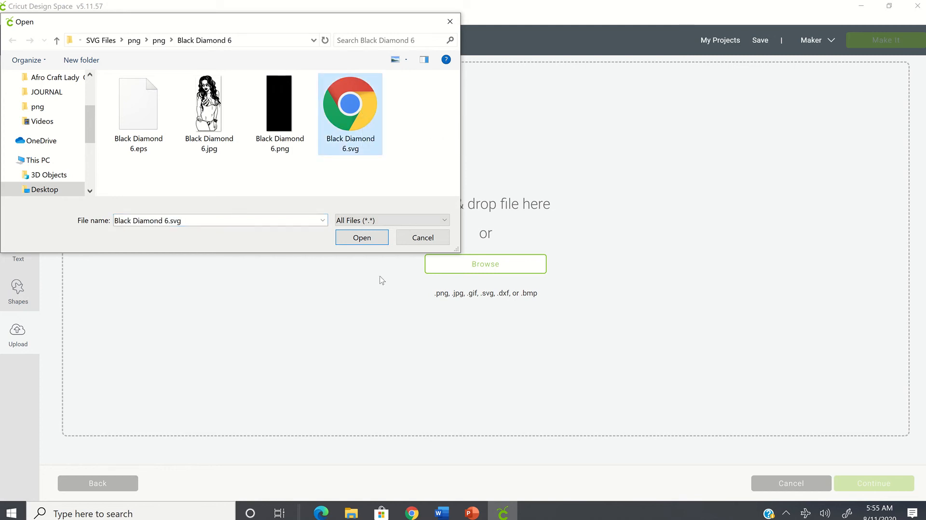
{"action": "left_click", "coordinate": [359, 241]}
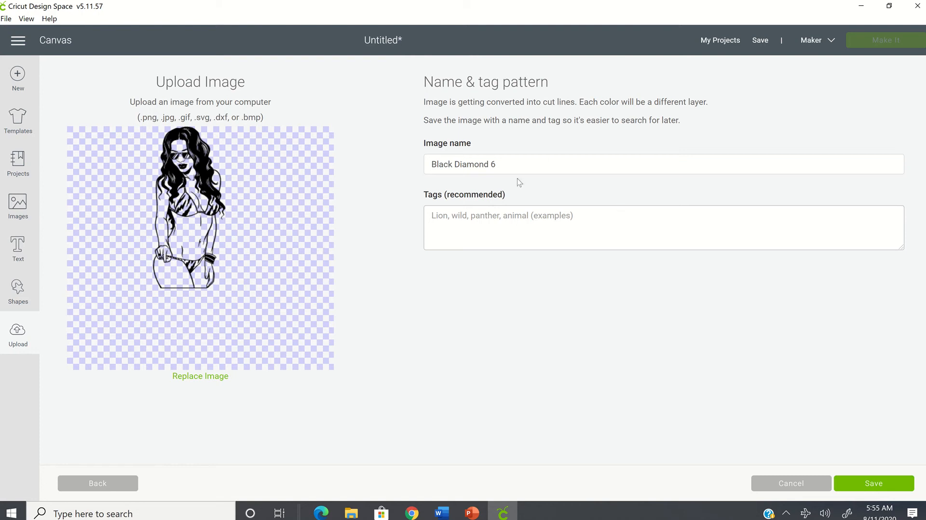
Save the upload with the image name "Black Diamond 6 svg" and insert it onto the canvas.
{"action": "left_click", "coordinate": [515, 163]}
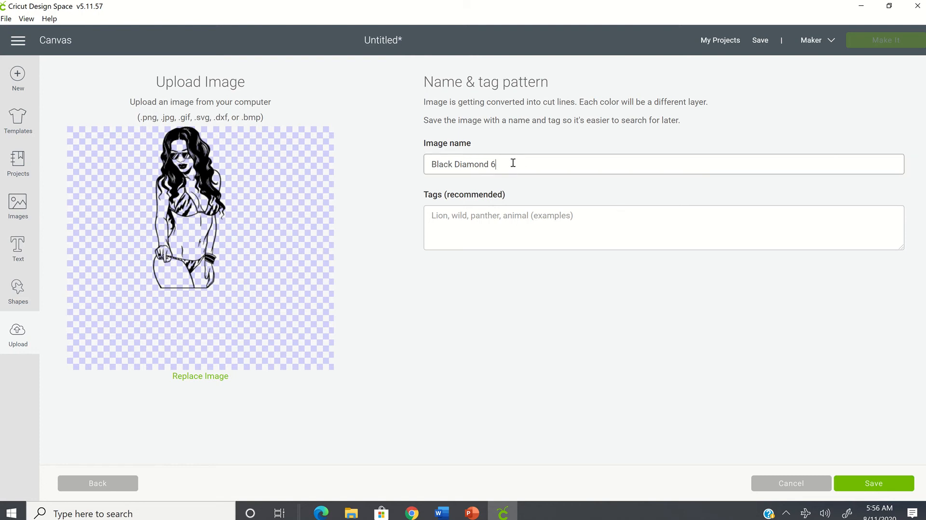
{"action": "type", "text": "svg"}
{"action": "left_click", "coordinate": [866, 485]}
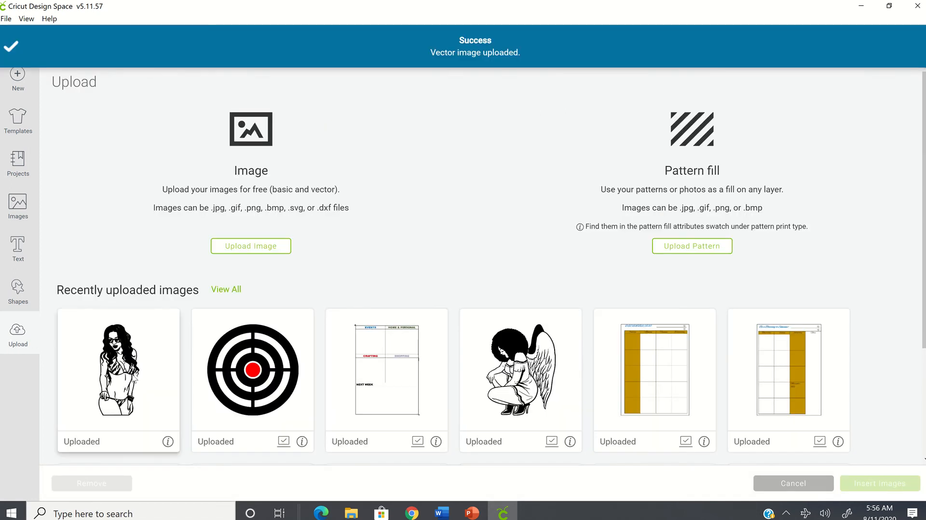
{"action": "left_click", "coordinate": [131, 377]}
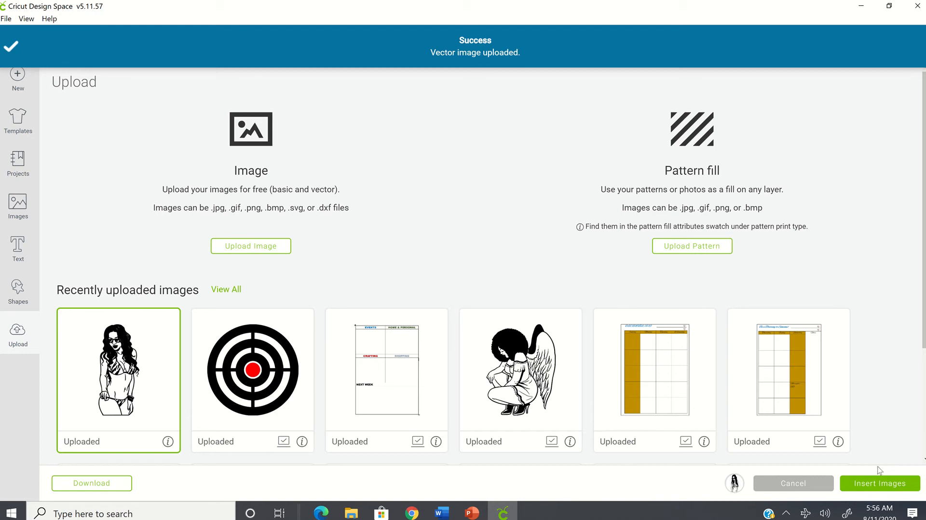
{"action": "left_click", "coordinate": [859, 488]}
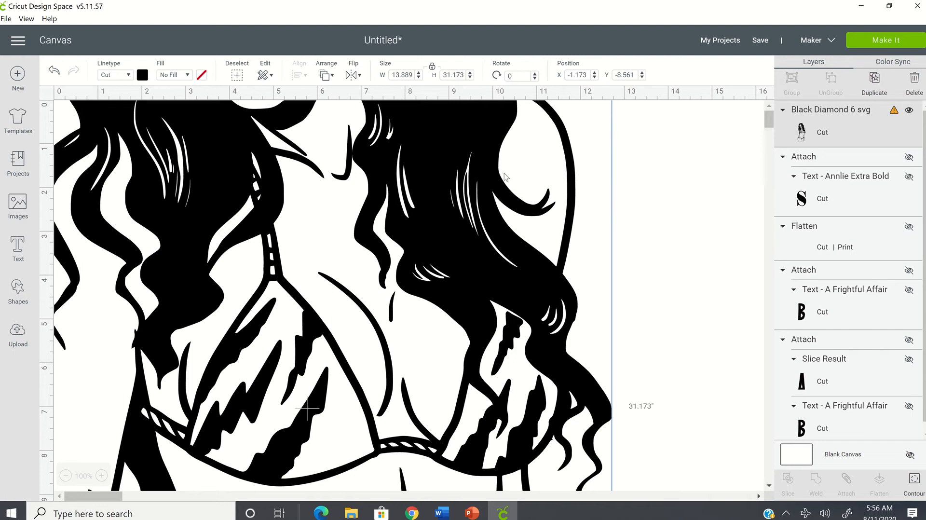
Resize the woman image proportionally to a height of 6 inches and move it to about X 3.486, Y 0.694.
{"action": "left_click", "coordinate": [433, 72]}
{"action": "double_click", "coordinate": [463, 76]}
{"action": "type", "text": "6"}
{"action": "key", "text": "Tab"}
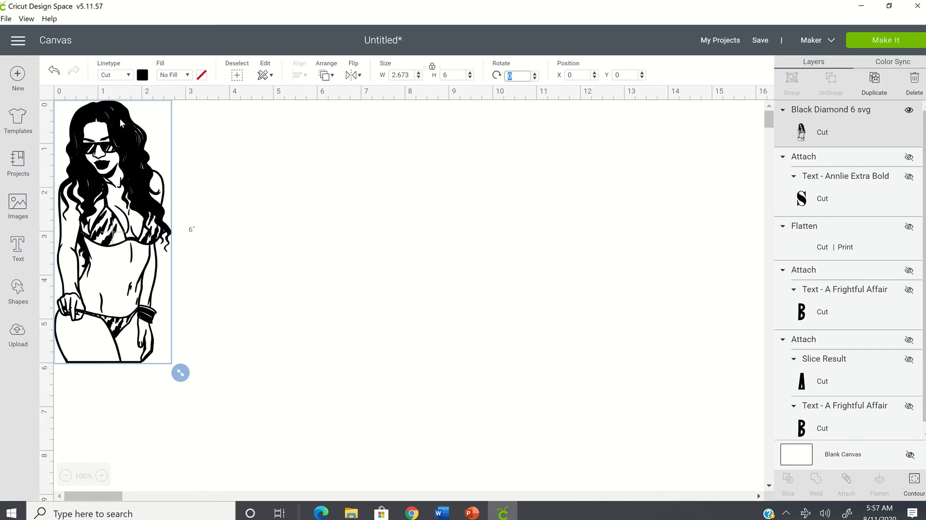
{"action": "left_click_drag", "start_coordinate": [113, 207], "coordinate": [285, 233]}
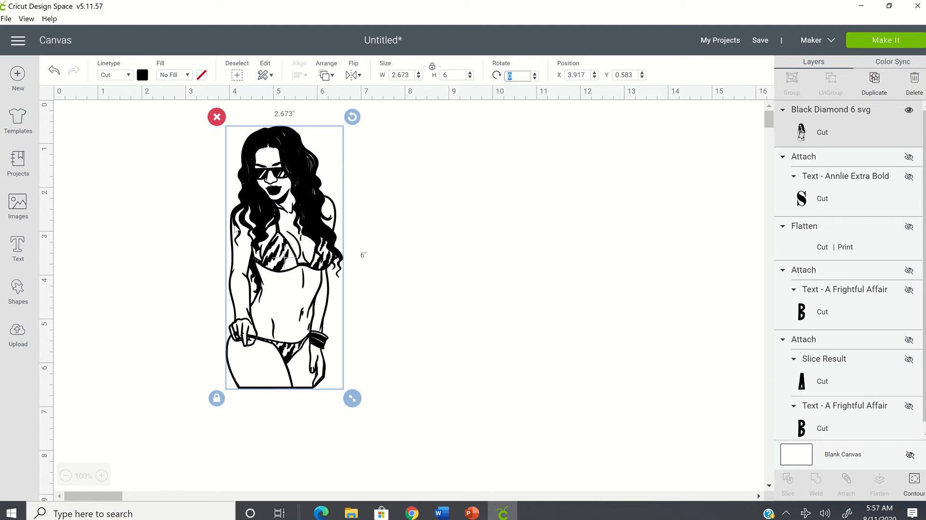
{"action": "left_click_drag", "start_coordinate": [237, 230], "coordinate": [217, 235]}
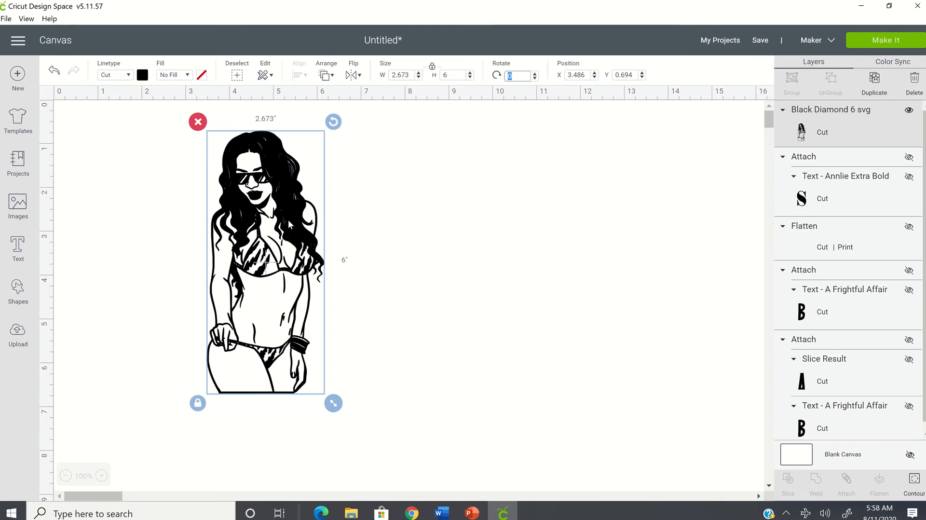
Change the woman image's linetype from Cut to Draw and deselect it.
{"action": "left_click", "coordinate": [129, 77]}
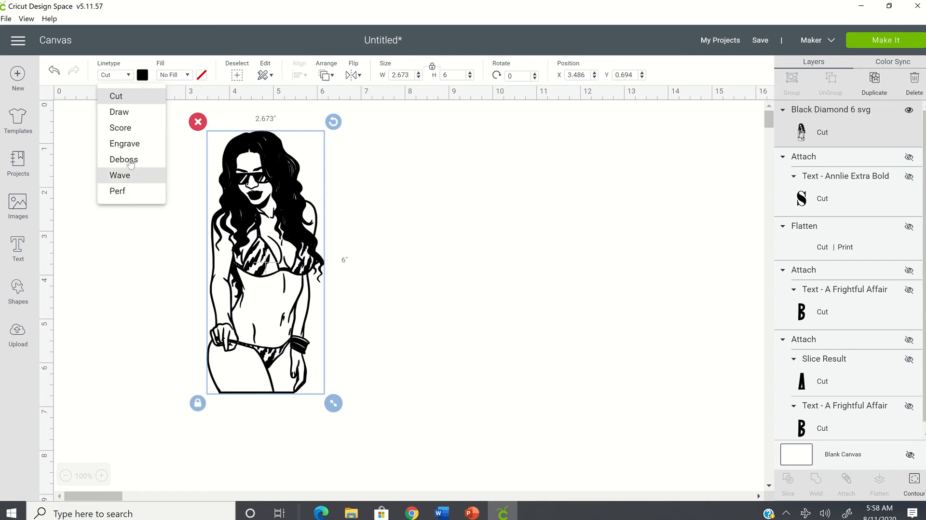
{"action": "left_click", "coordinate": [119, 113]}
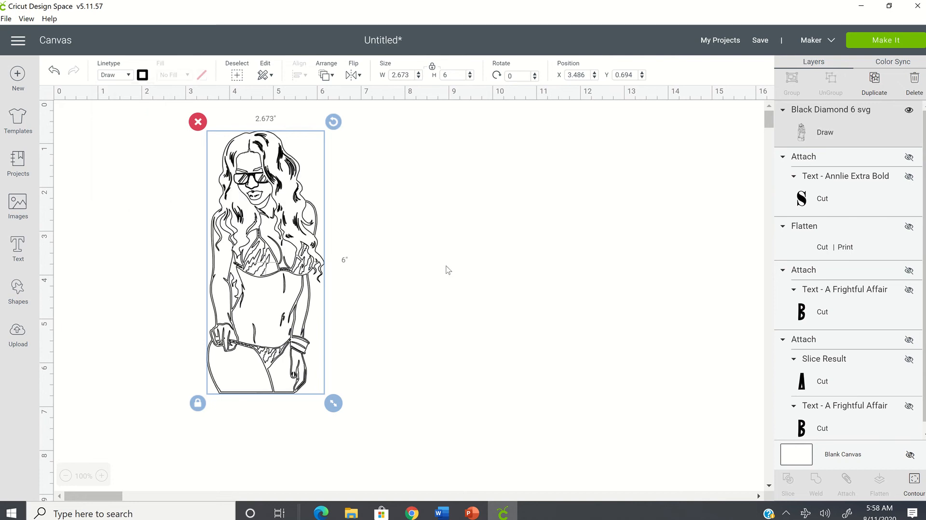
{"action": "left_click", "coordinate": [469, 330]}
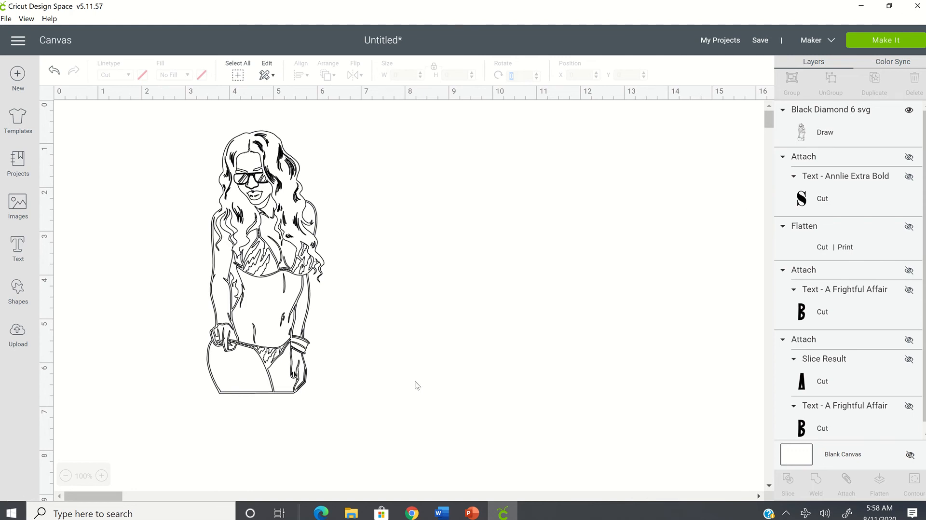
Set the drawn image's pen colour to Red, keeping the Fine Point (0.4mm) pen type.
{"action": "left_click", "coordinate": [262, 225]}
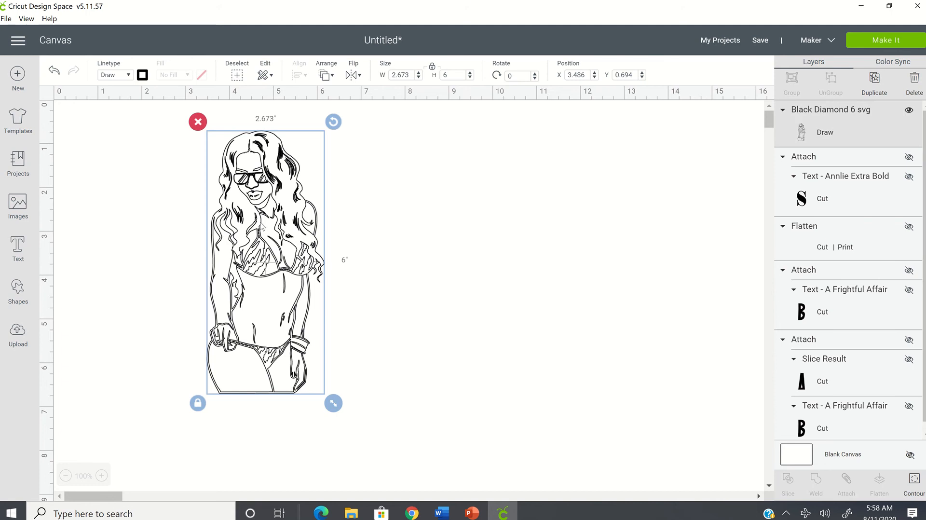
{"action": "left_click", "coordinate": [142, 76]}
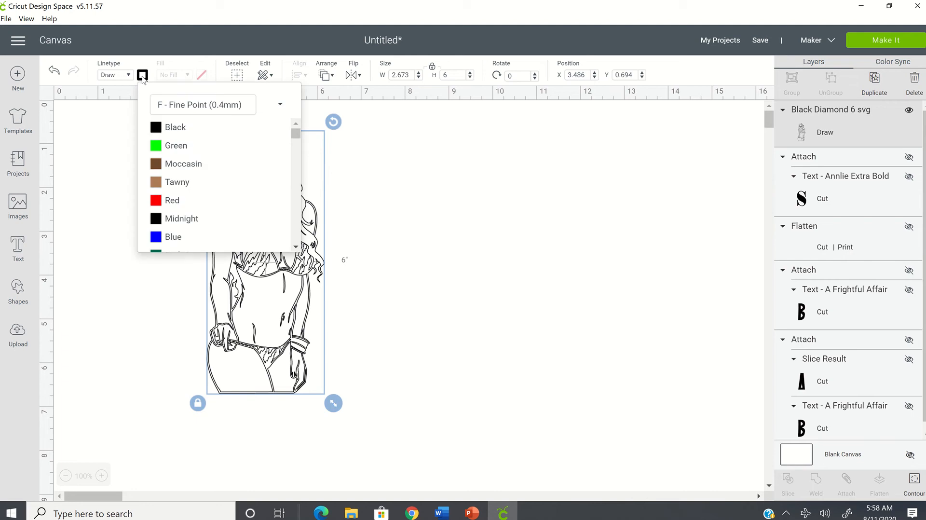
{"action": "left_click", "coordinate": [178, 201]}
{"action": "left_click", "coordinate": [360, 153]}
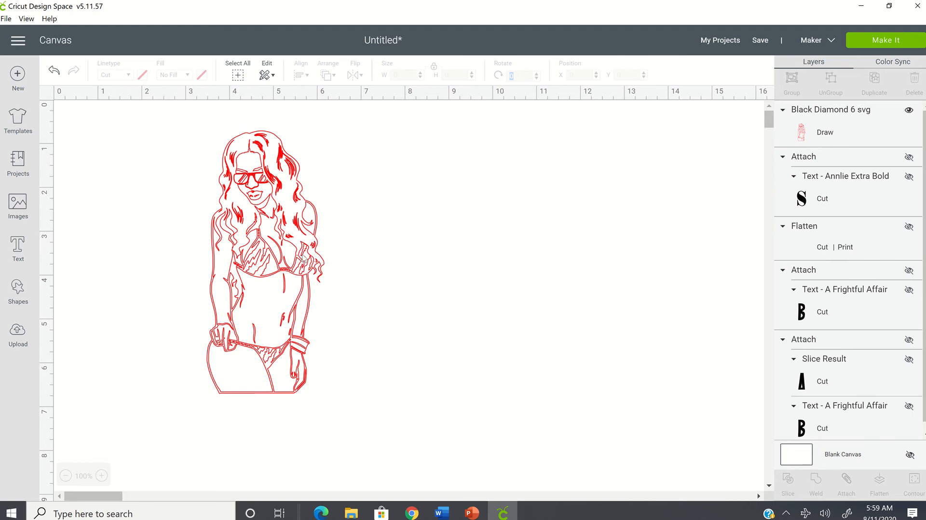
Send the drawing to the make process on the 12" x 12" mat and set the base material to Medium Cardstock – 80 lb (216 gsm).
{"action": "left_click", "coordinate": [253, 254]}
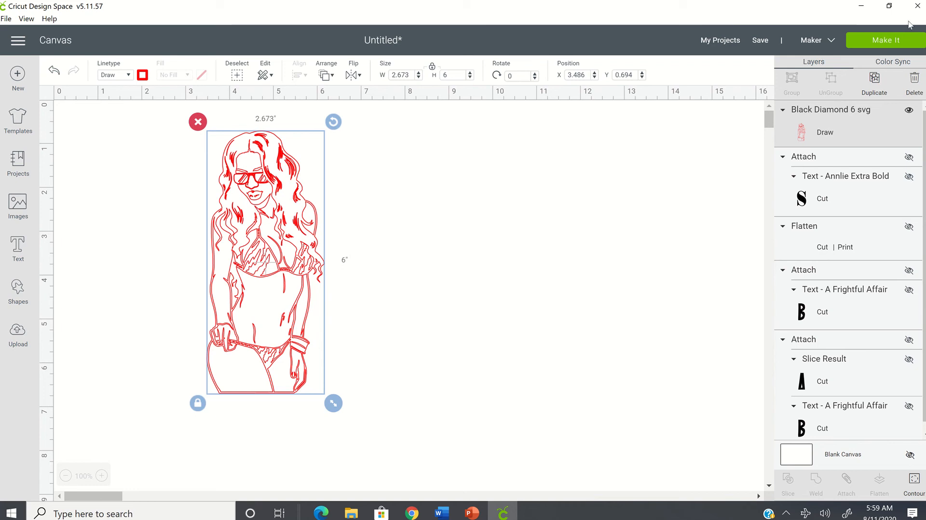
{"action": "left_click", "coordinate": [870, 42]}
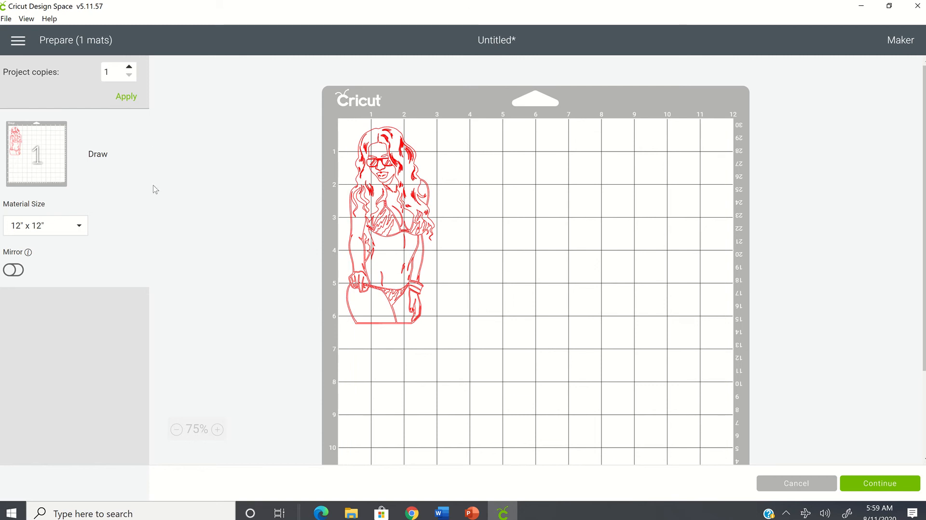
{"action": "left_click", "coordinate": [884, 485]}
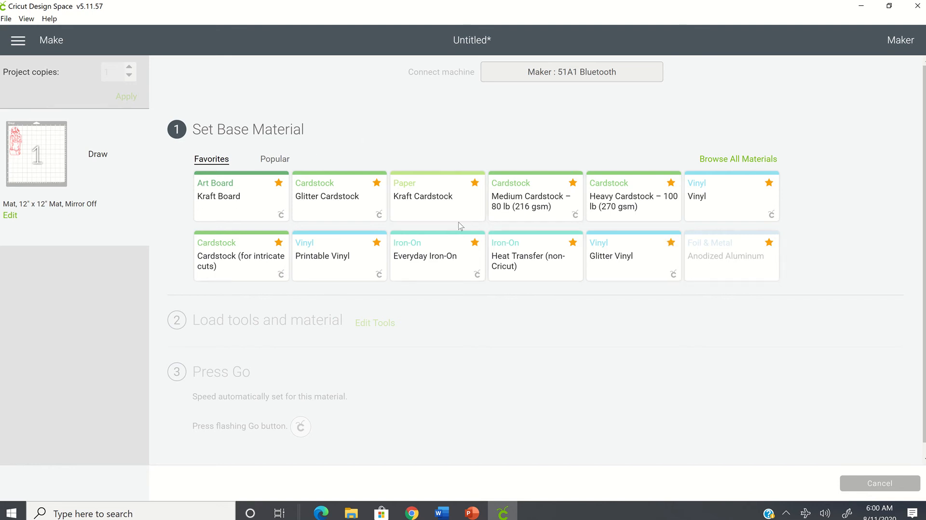
{"action": "left_click", "coordinate": [529, 208]}
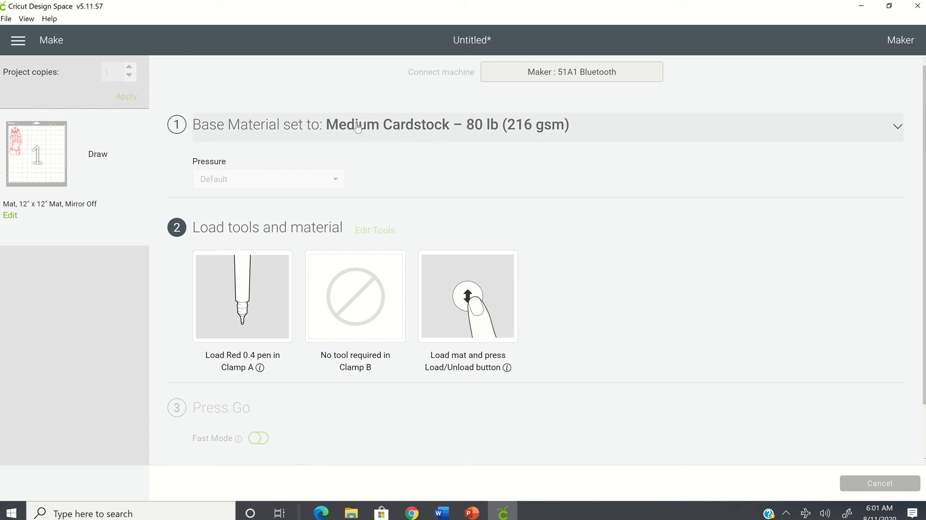
Try Heavy Cardstock – 100 lb (270 gsm) as the base material, and set it back to Medium Cardstock – 80 lb (216 gsm).
{"action": "left_click", "coordinate": [897, 127]}
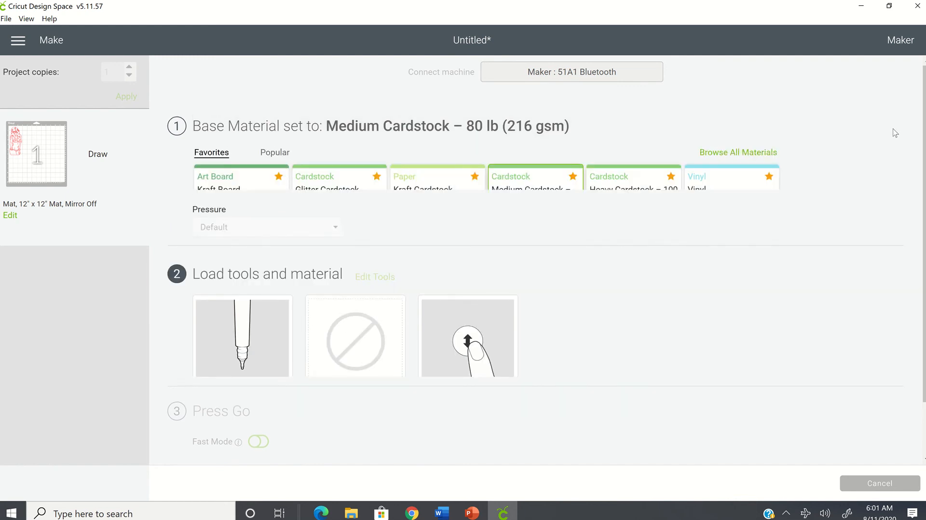
{"action": "left_click", "coordinate": [630, 191]}
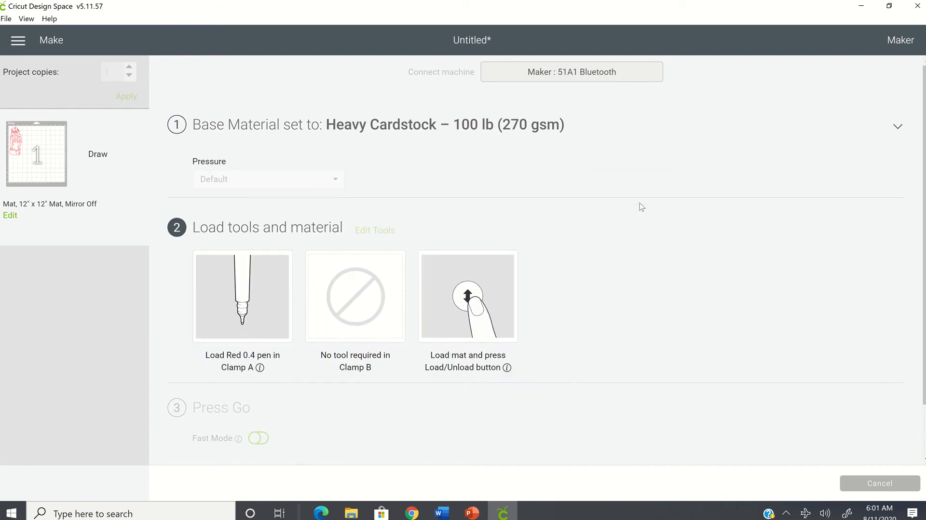
{"action": "left_click", "coordinate": [898, 134]}
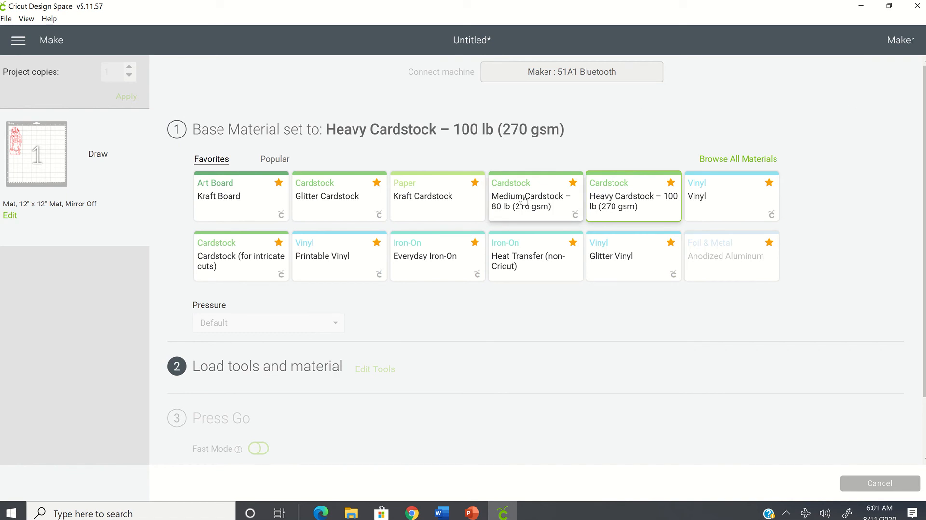
{"action": "left_click", "coordinate": [523, 200]}
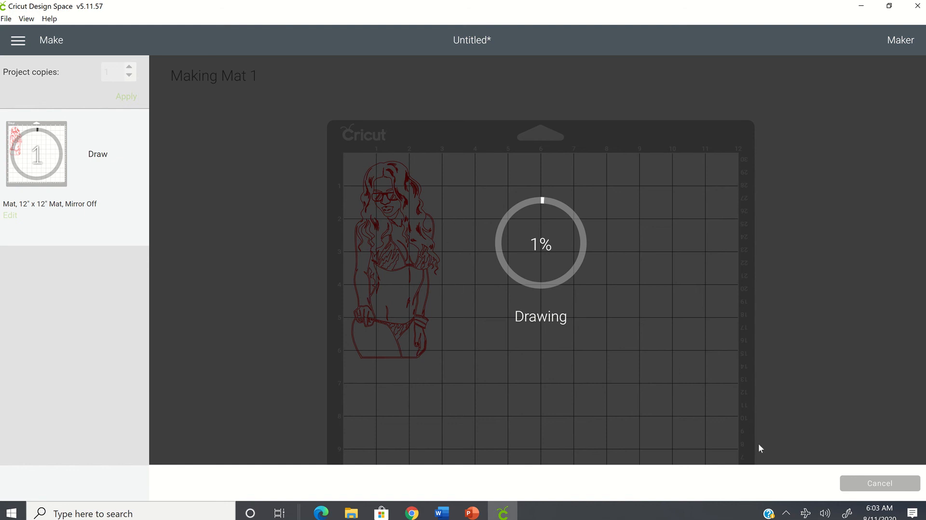
Cancel the make process to return to the canvas, and move the red drawing to about X 0.764, Y 0.472.
{"action": "left_click", "coordinate": [890, 484]}
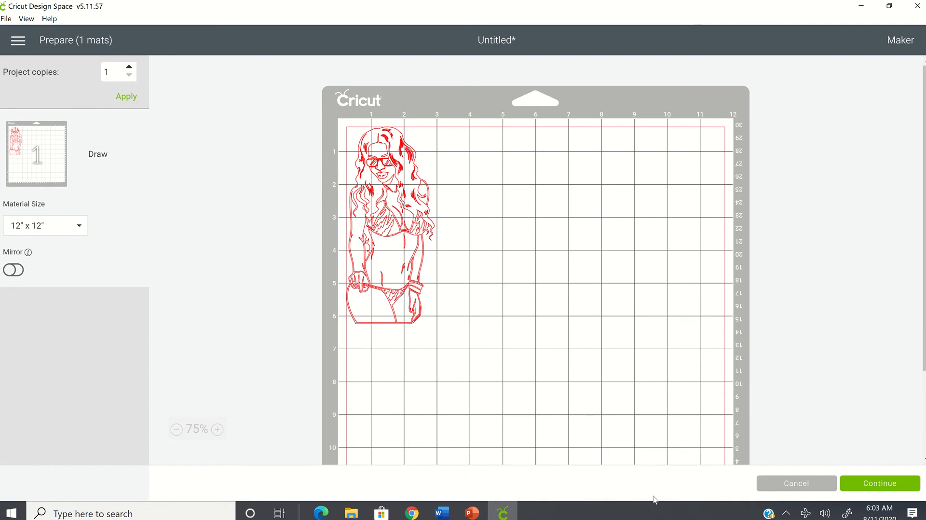
{"action": "left_click", "coordinate": [807, 484]}
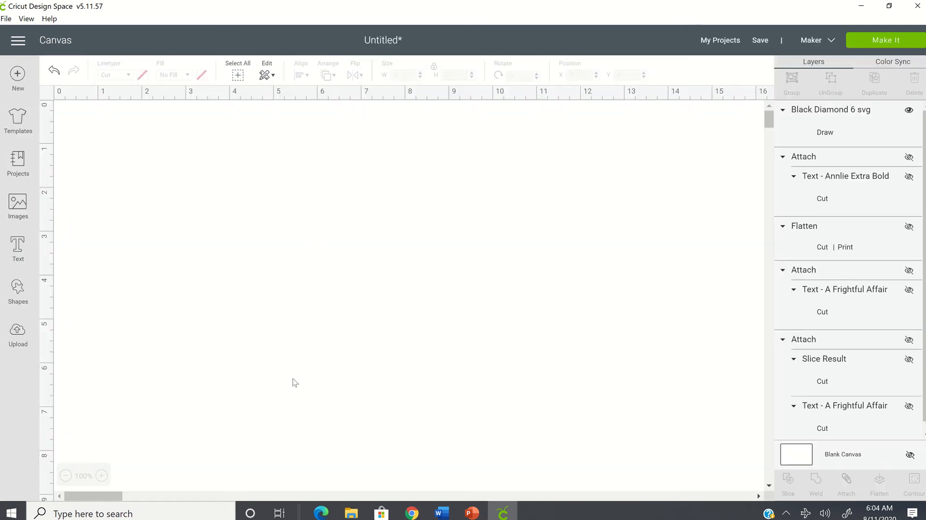
{"action": "left_click", "coordinate": [293, 220]}
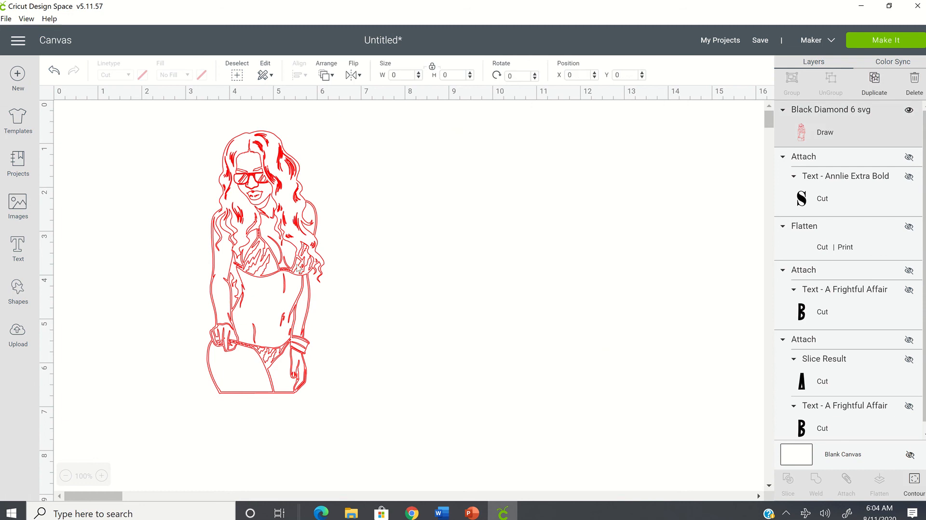
{"action": "left_click_drag", "start_coordinate": [240, 279], "coordinate": [150, 284]}
{"action": "left_click_drag", "start_coordinate": [207, 276], "coordinate": [182, 260]}
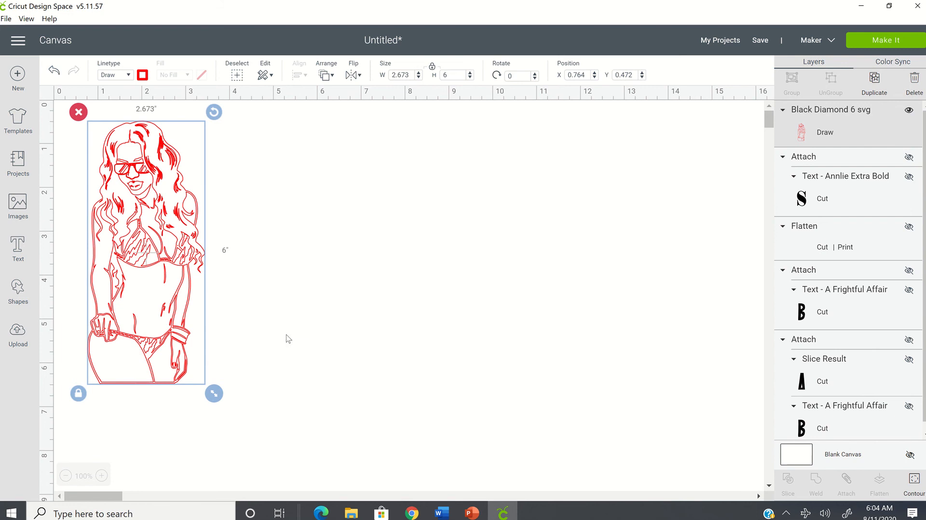
Load the file Black Diamond 6.jpg from the same folder as a new image upload.
{"action": "left_click", "coordinate": [18, 333]}
{"action": "left_click", "coordinate": [275, 245]}
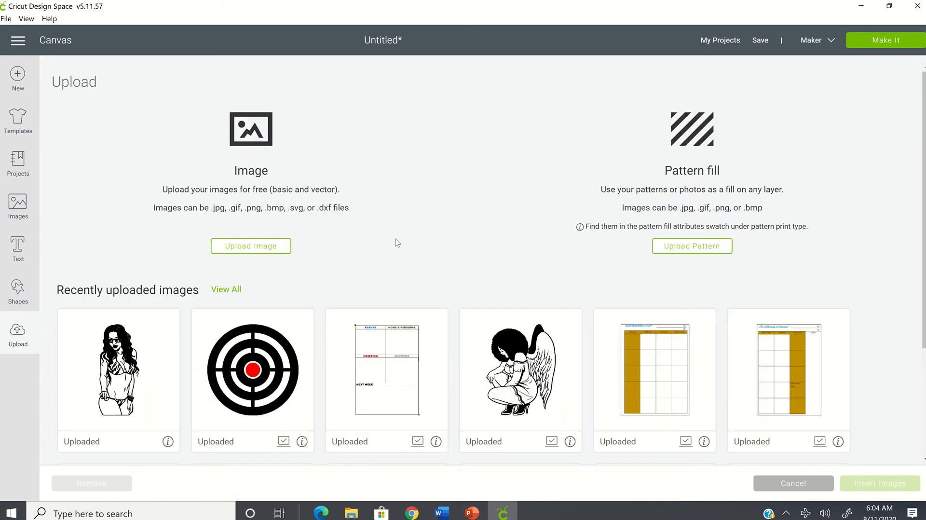
{"action": "left_click", "coordinate": [390, 175]}
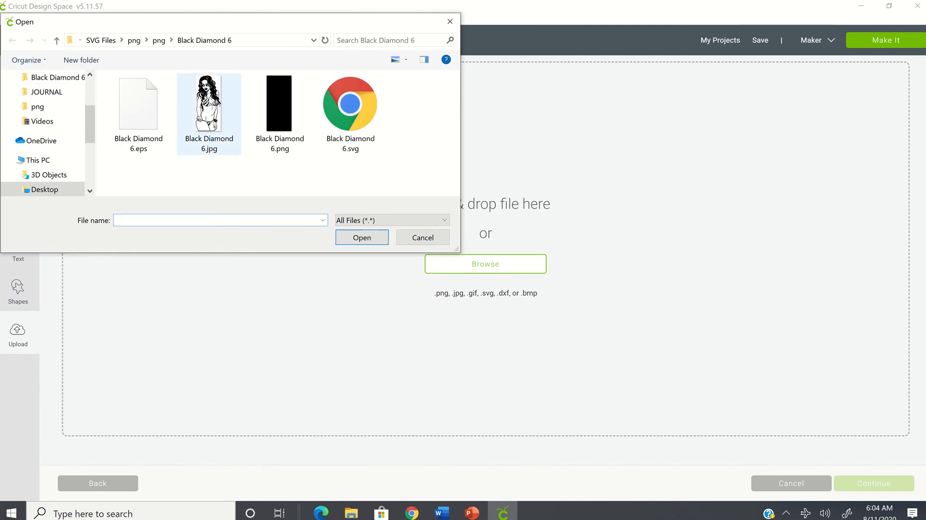
{"action": "left_click", "coordinate": [218, 113]}
{"action": "left_click", "coordinate": [361, 239]}
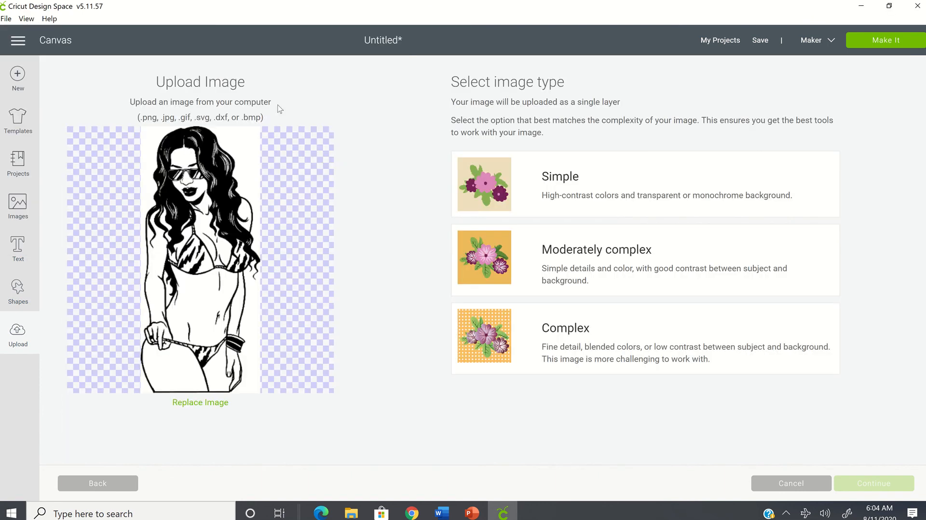
Classify the JPG as a Simple image and erase the white background around the figure, including the gap inside the arm.
{"action": "left_click", "coordinate": [495, 179]}
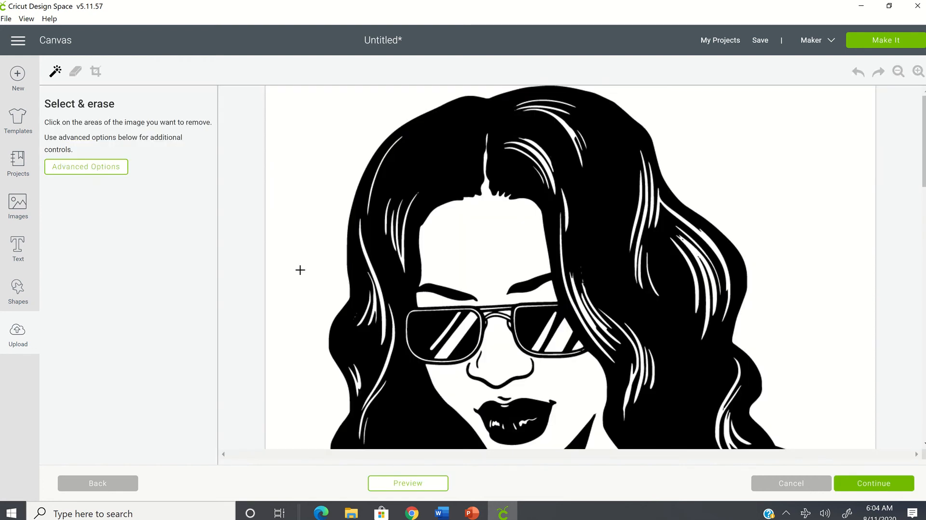
{"action": "left_click", "coordinate": [324, 111]}
{"action": "left_click", "coordinate": [746, 183]}
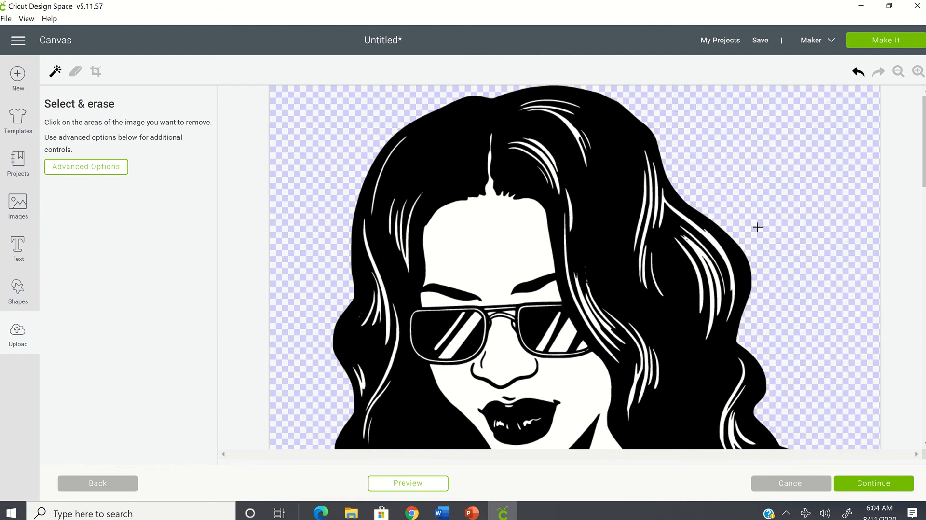
{"action": "scroll", "coordinate": [758, 227], "scroll_direction": "down", "scroll_amount": 15}
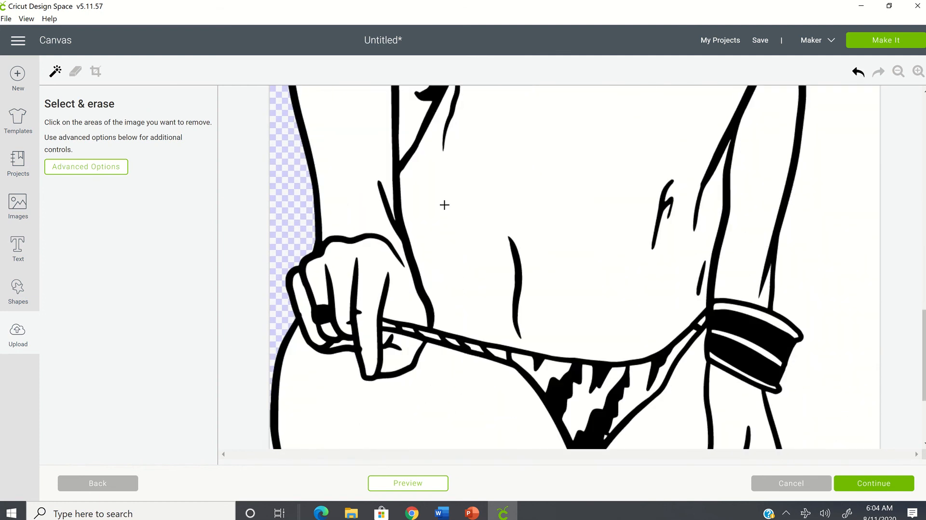
{"action": "left_click", "coordinate": [409, 123]}
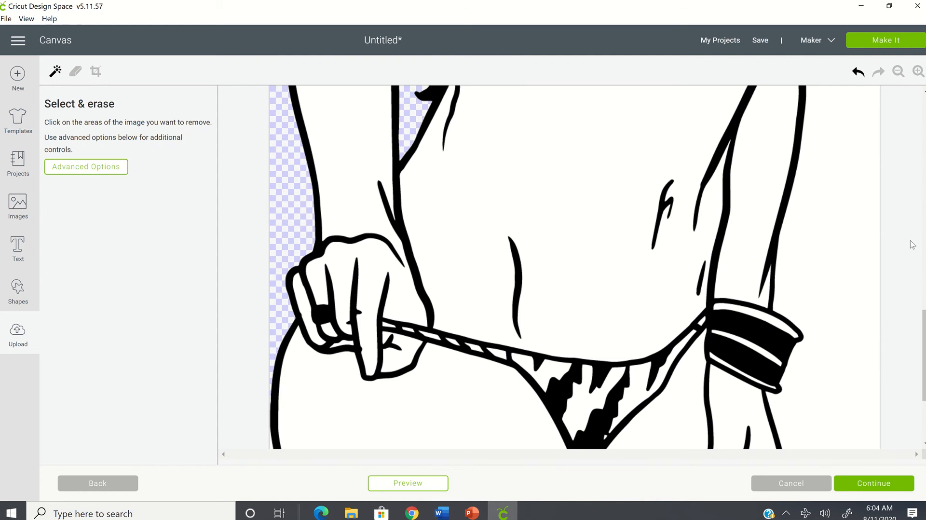
{"action": "left_click", "coordinate": [854, 314]}
{"action": "scroll", "coordinate": [854, 314], "scroll_direction": "down", "scroll_amount": 3}
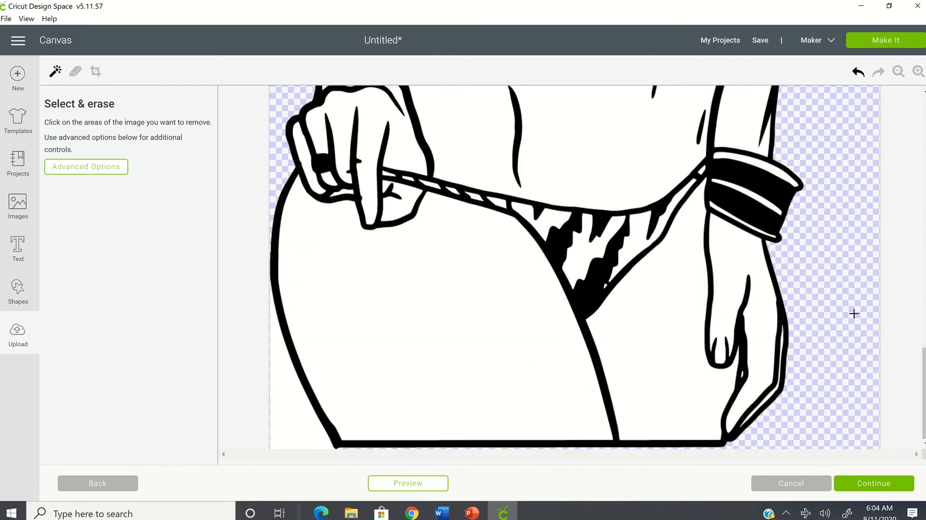
{"action": "left_click", "coordinate": [309, 417]}
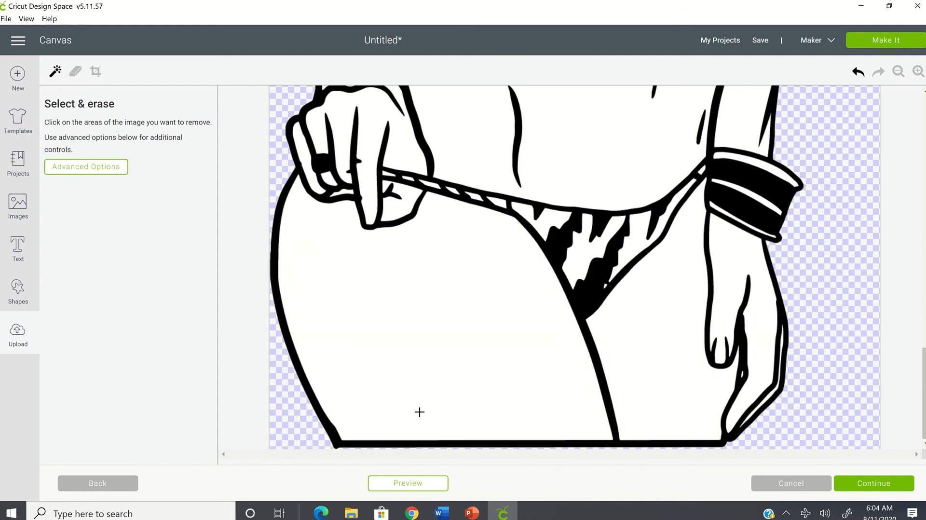
{"action": "scroll", "coordinate": [574, 364], "scroll_direction": "up", "scroll_amount": 10}
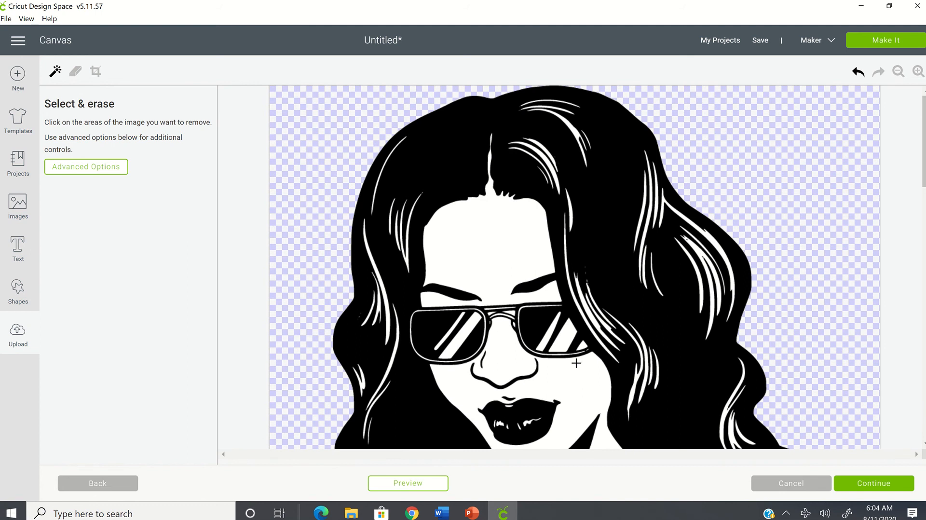
{"action": "left_click", "coordinate": [868, 484]}
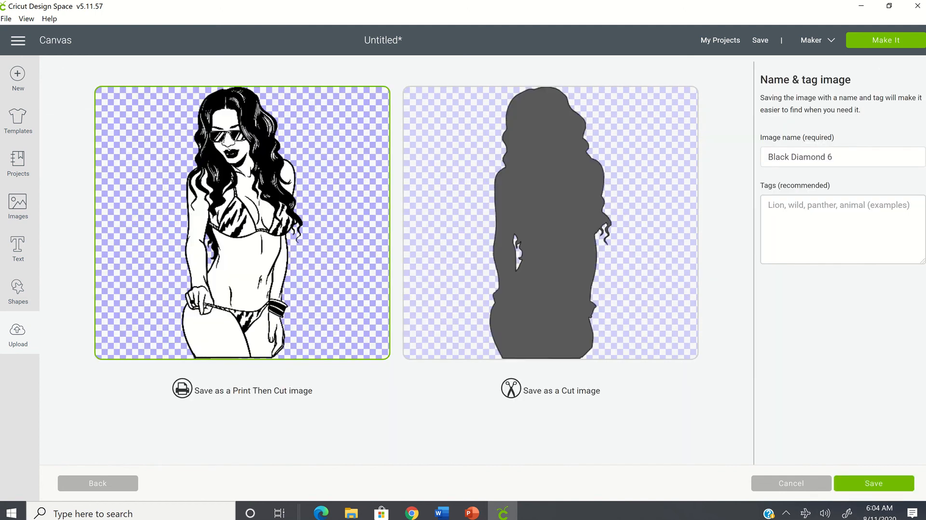
Save the image as Print Then Cut under the name "Black Diamond 6 jpg" and insert it onto the canvas.
{"action": "left_click", "coordinate": [866, 160]}
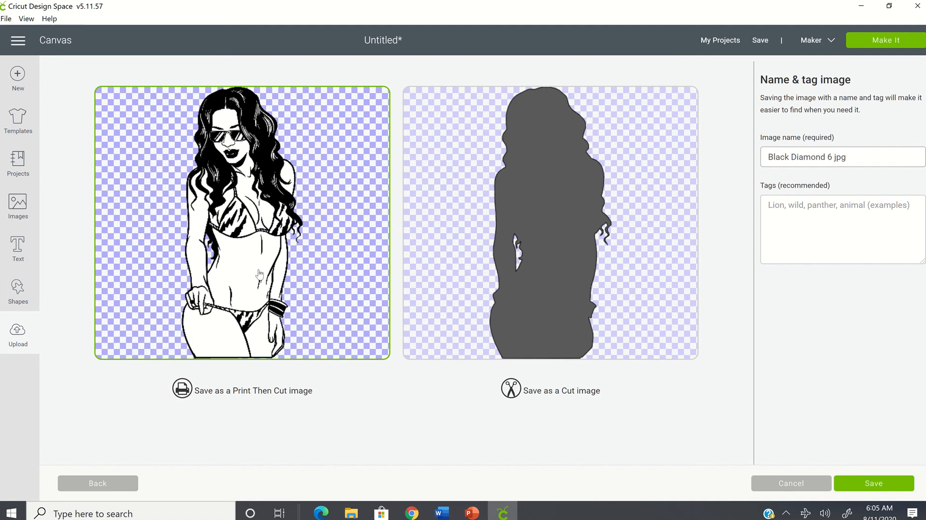
{"action": "left_click", "coordinate": [886, 486]}
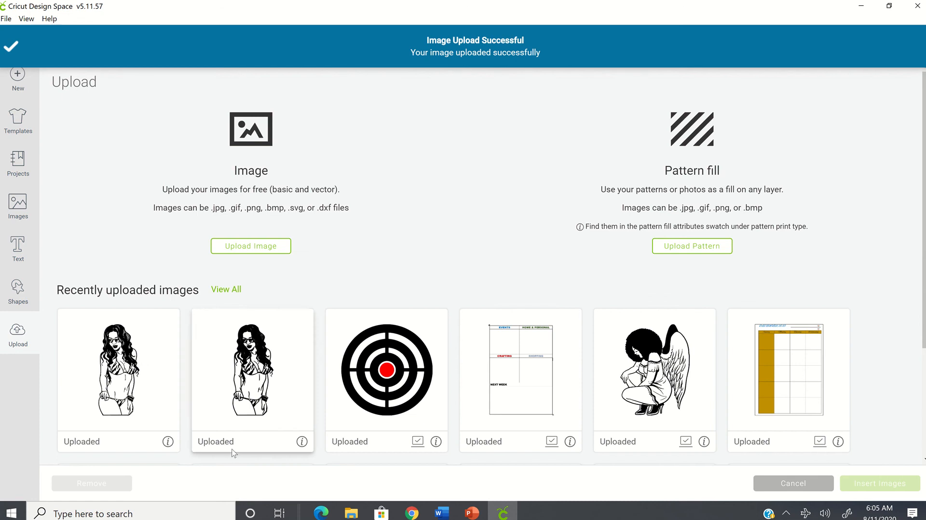
{"action": "left_click", "coordinate": [110, 394]}
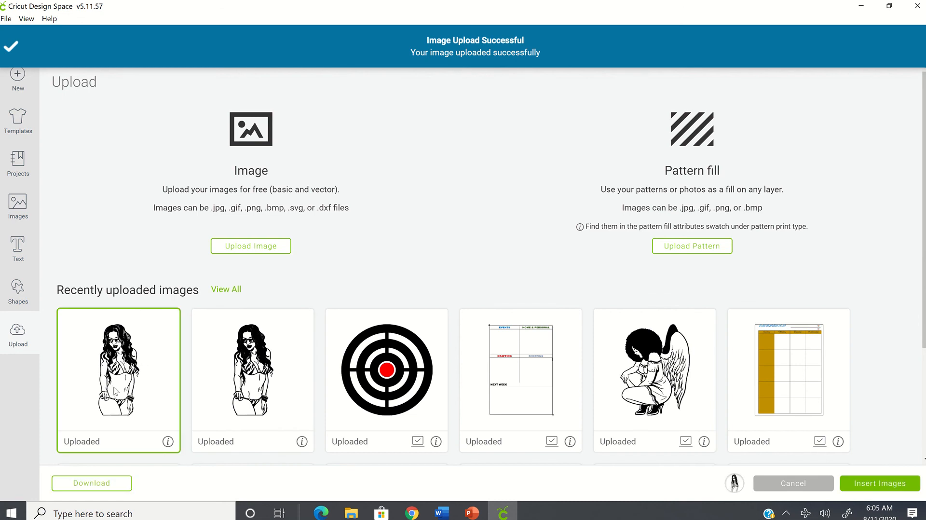
{"action": "left_click", "coordinate": [866, 488]}
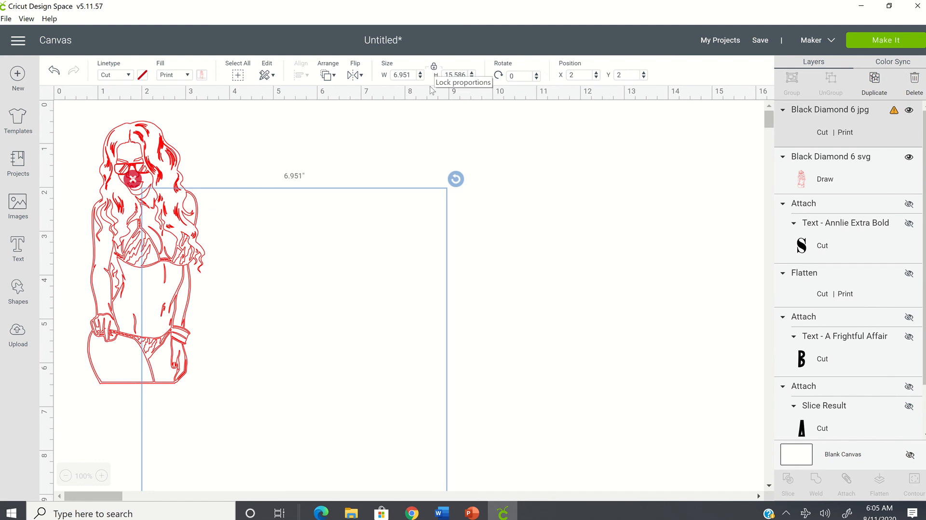
Set the JPG image's height to 6 in and place it beside the red drawing at about X 3.5, Y 0.597.
{"action": "left_click", "coordinate": [446, 74]}
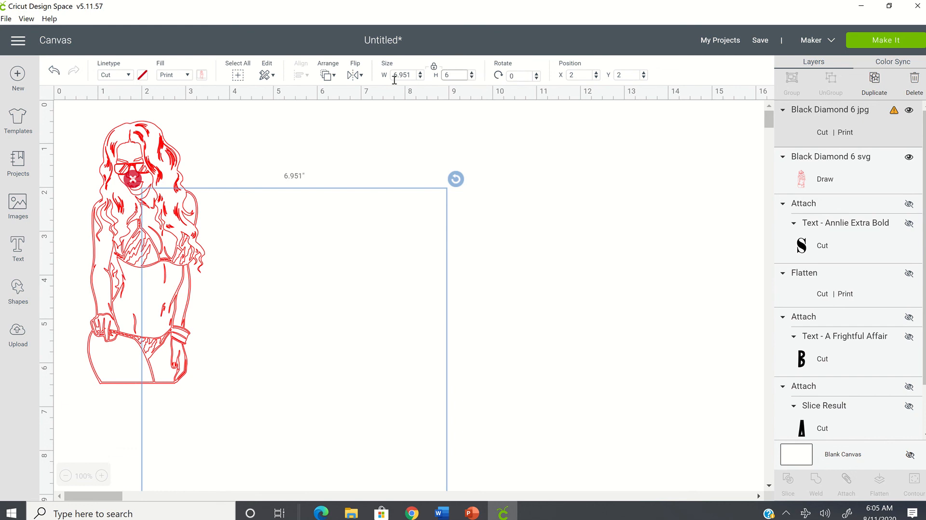
{"action": "key", "text": "Tab"}
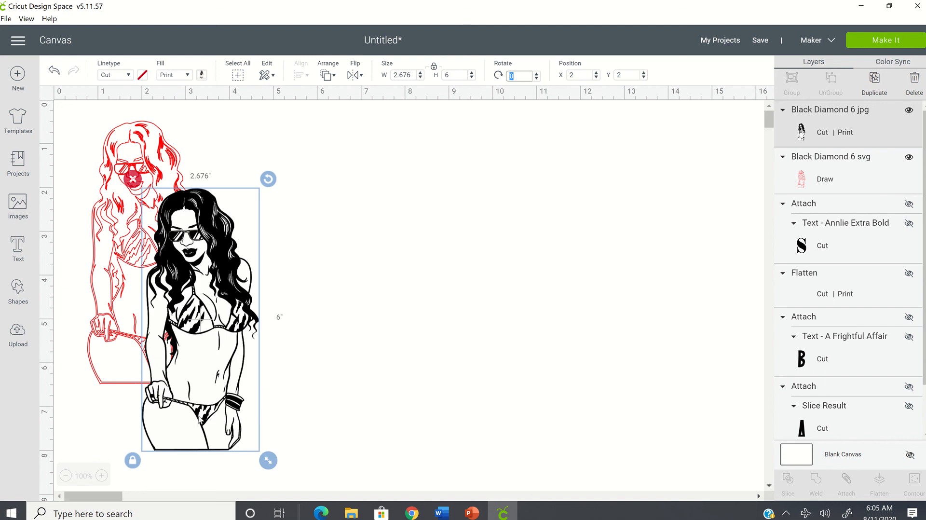
{"action": "left_click_drag", "start_coordinate": [201, 419], "coordinate": [274, 318]}
{"action": "left_click_drag", "start_coordinate": [268, 358], "coordinate": [266, 357]}
Change the linetype of the Black Diamond 6 jpg image from Cut to Draw.
{"action": "left_click", "coordinate": [155, 355]}
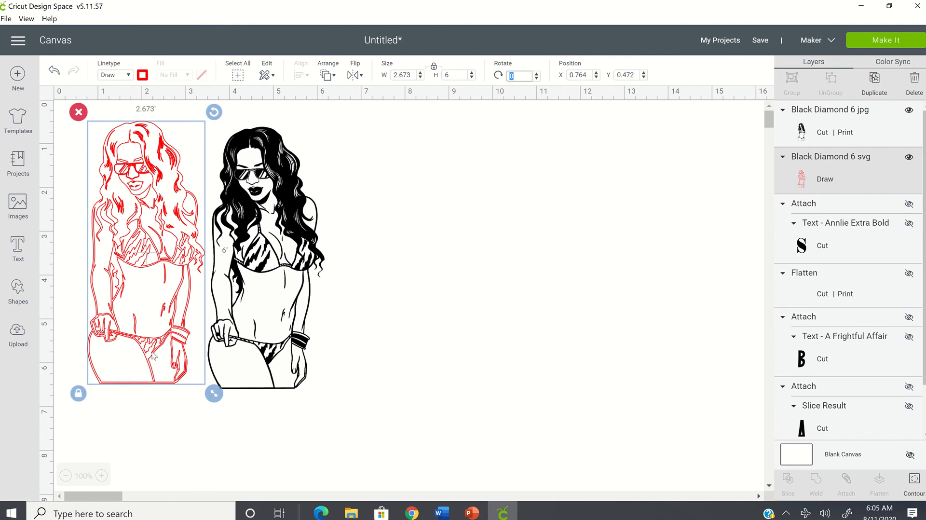
{"action": "left_click", "coordinate": [248, 361]}
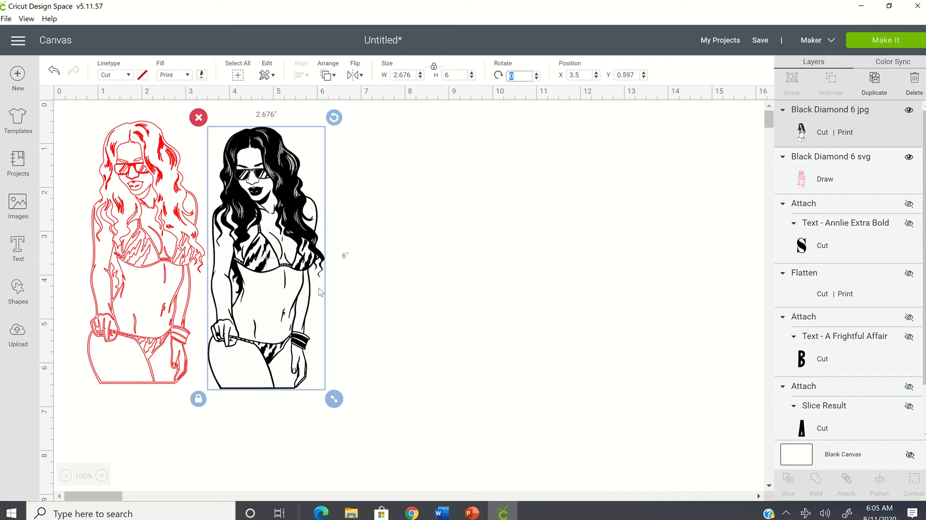
{"action": "left_click", "coordinate": [128, 76]}
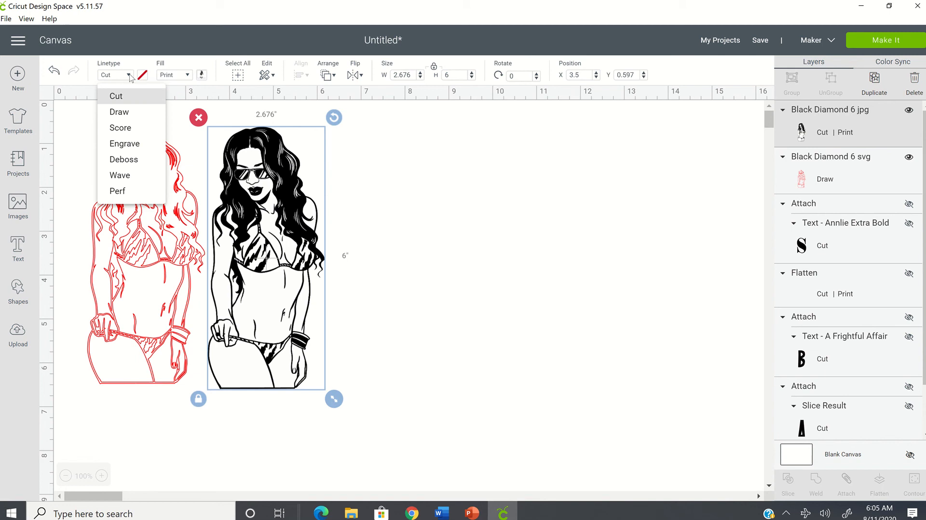
{"action": "left_click", "coordinate": [119, 111]}
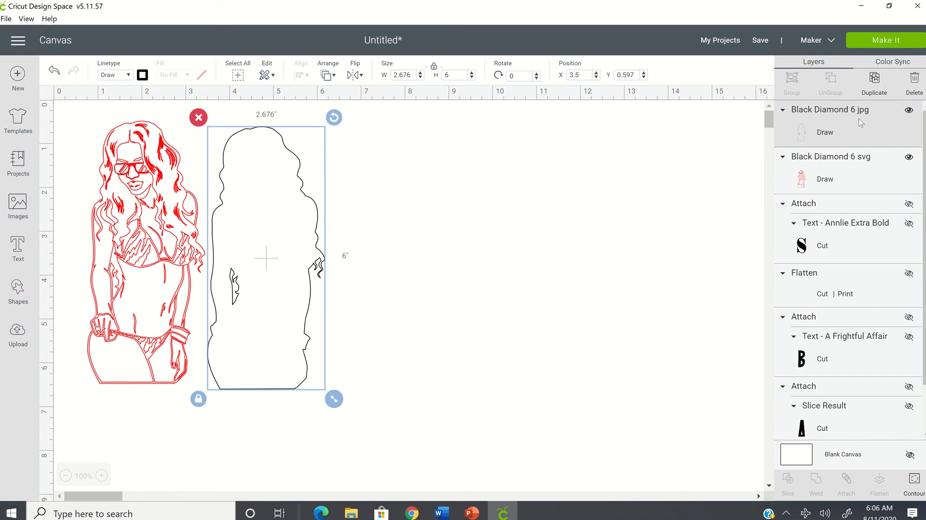
{"action": "left_click", "coordinate": [377, 322]}
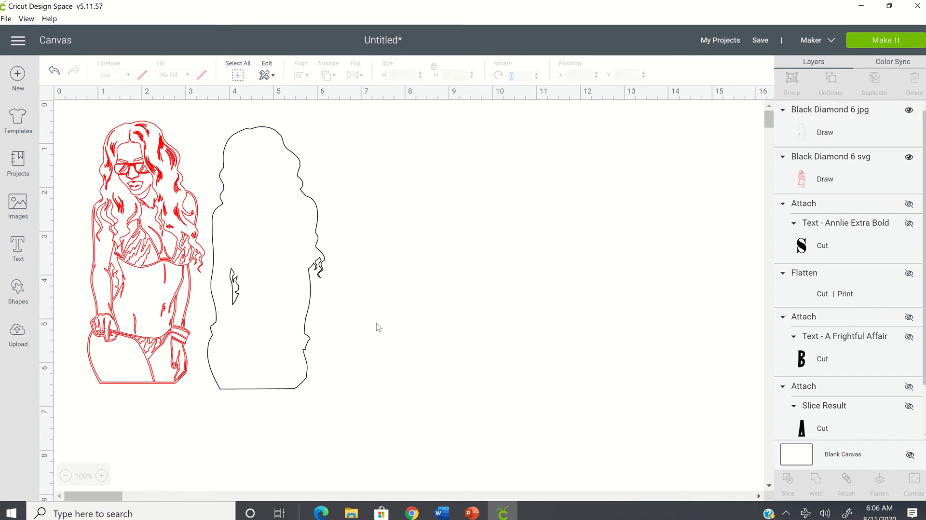
Examine the JPG's drawn outline against the detail of the red SVG drawing beside it.
{"action": "left_click", "coordinate": [286, 223]}
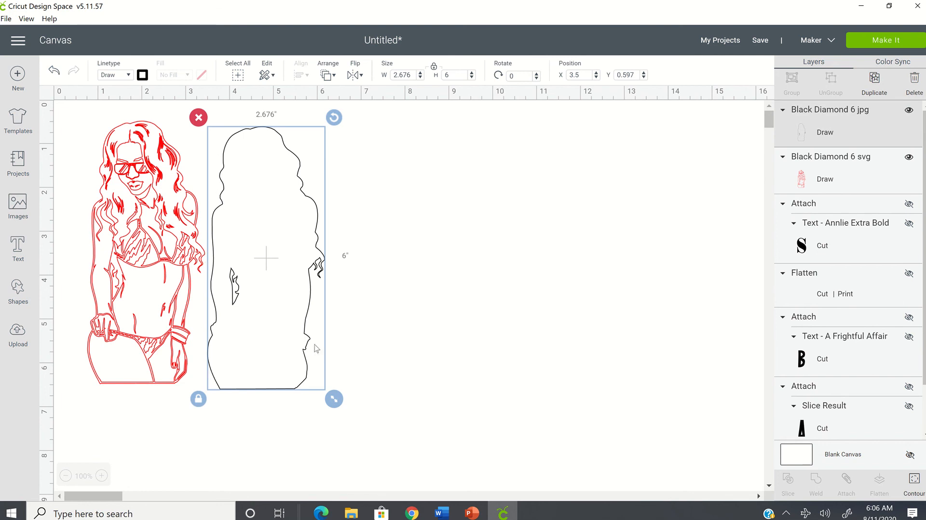
{"action": "left_click", "coordinate": [439, 242]}
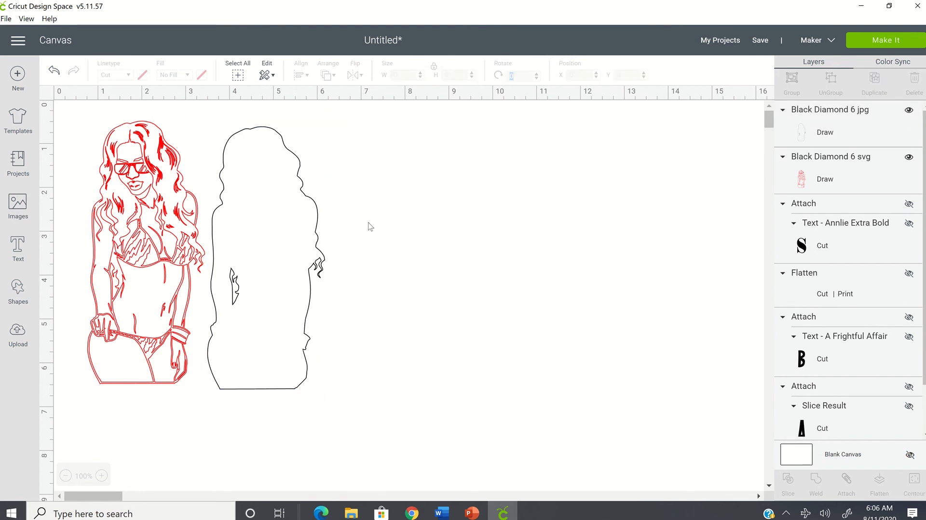
{"action": "left_click", "coordinate": [139, 211]}
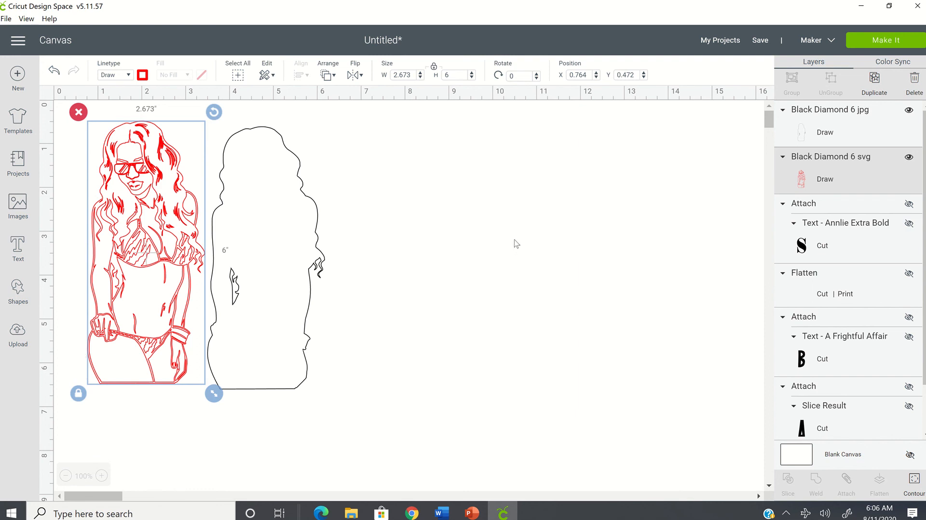
{"action": "left_click", "coordinate": [507, 267]}
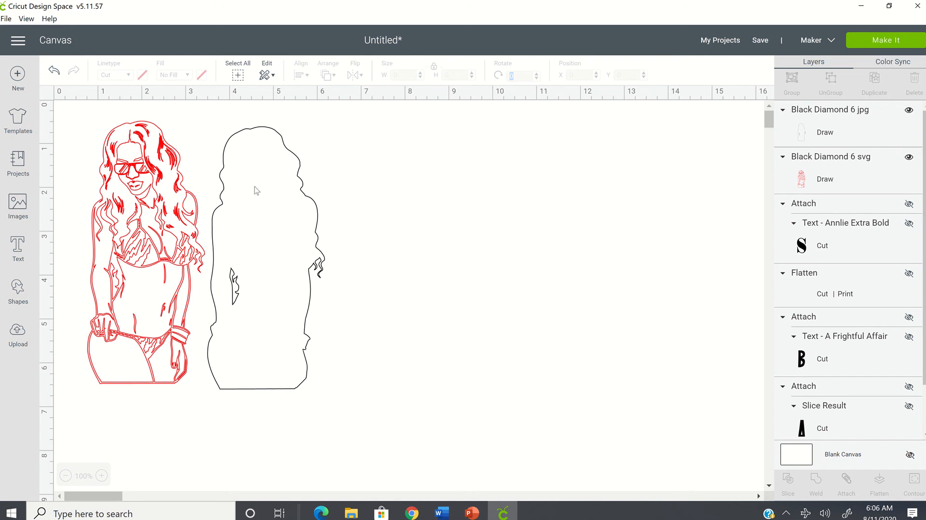
{"action": "left_click", "coordinate": [295, 160]}
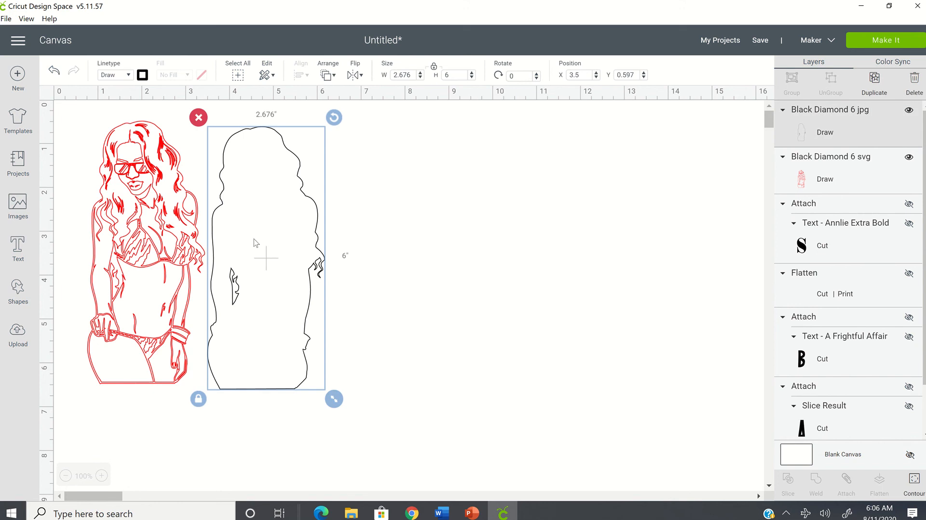
{"action": "left_click", "coordinate": [175, 211]}
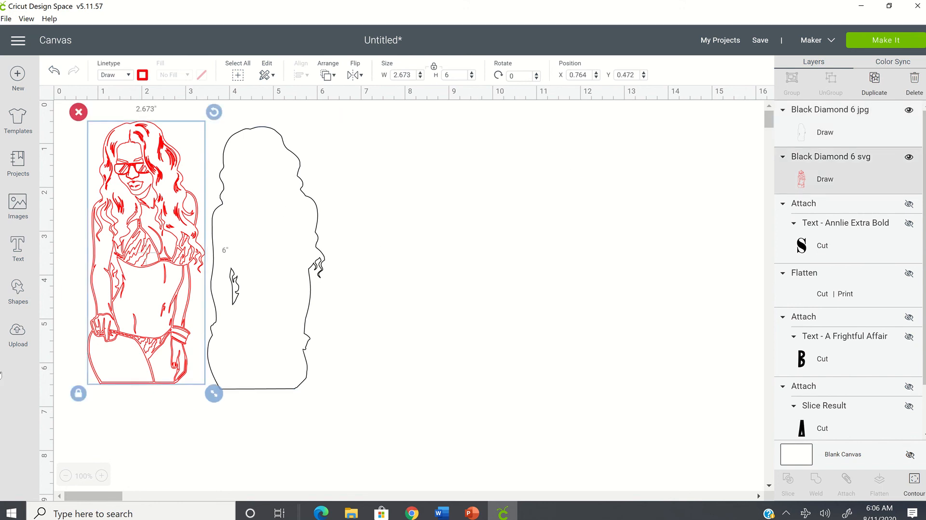
Load the file Black Diamond 6.png from the Black Diamond 6 folder as a new image upload.
{"action": "left_click", "coordinate": [19, 343]}
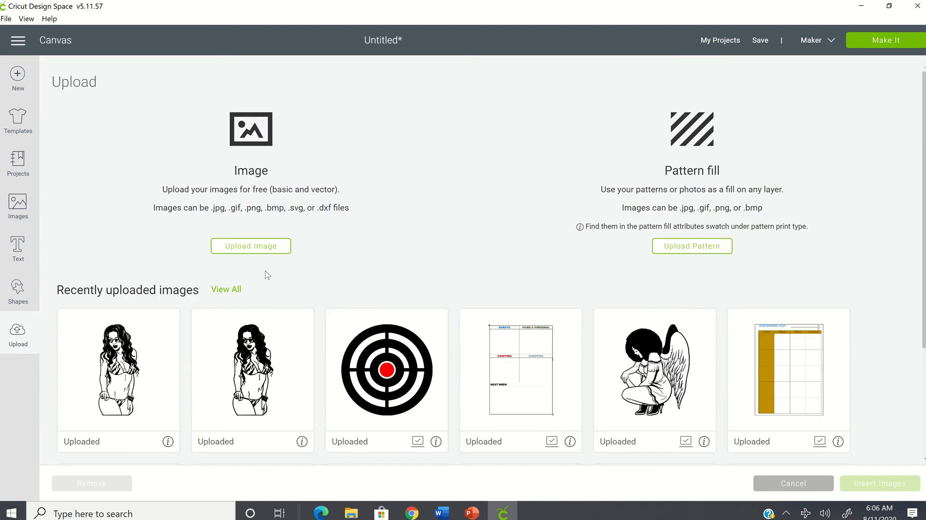
{"action": "left_click", "coordinate": [262, 248]}
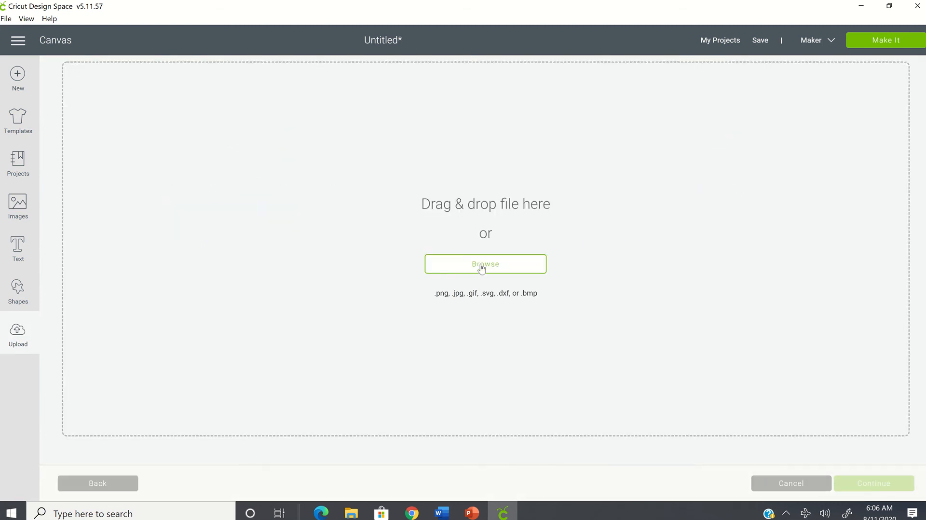
{"action": "left_click", "coordinate": [481, 268]}
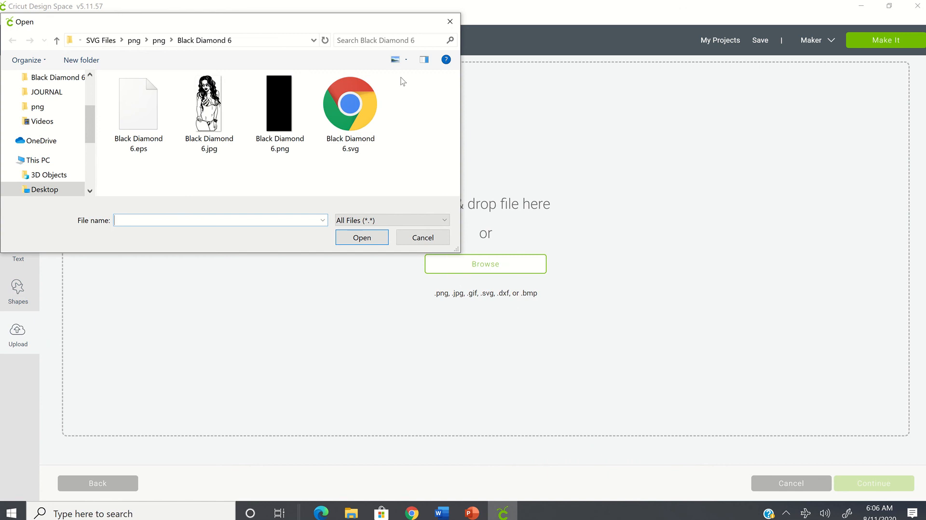
{"action": "left_click", "coordinate": [280, 101]}
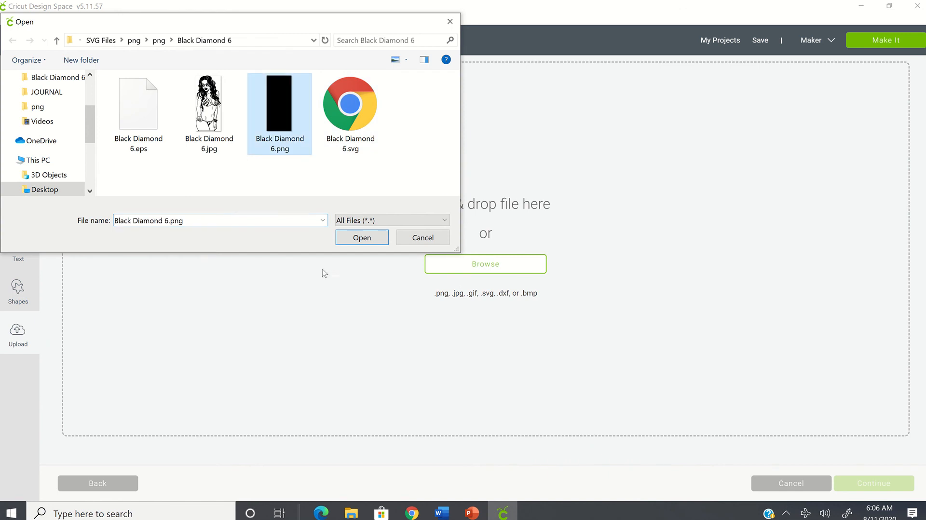
{"action": "left_click", "coordinate": [372, 239]}
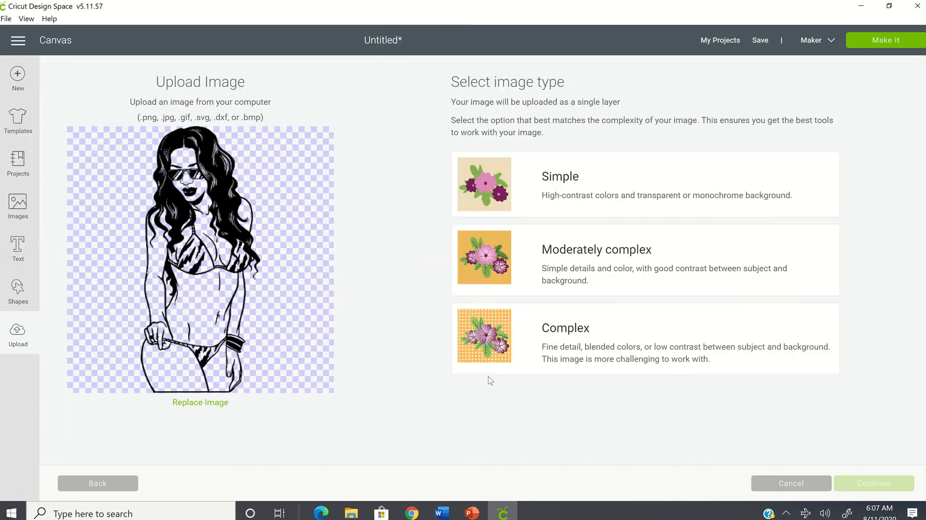
Classify the PNG as a Simple image, check its transparent background, and continue to naming without erasing anything.
{"action": "left_click", "coordinate": [485, 183]}
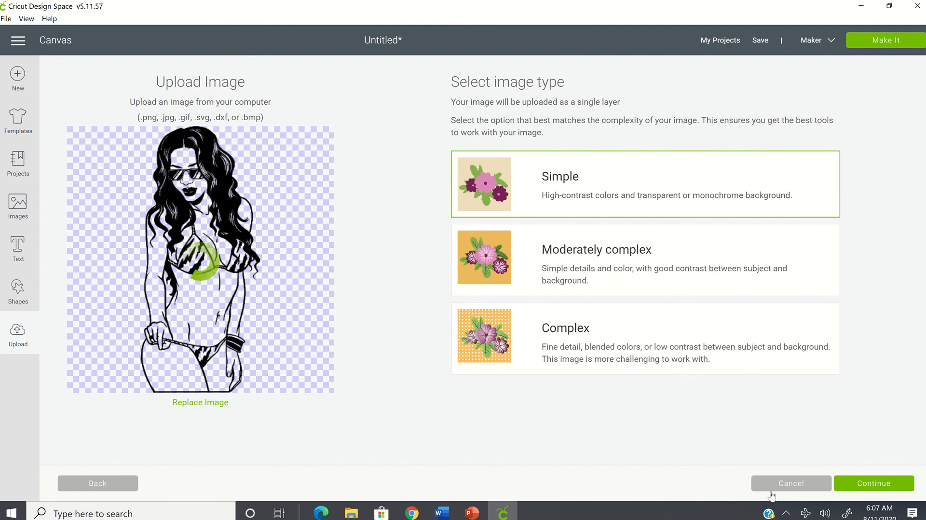
{"action": "left_click", "coordinate": [873, 483]}
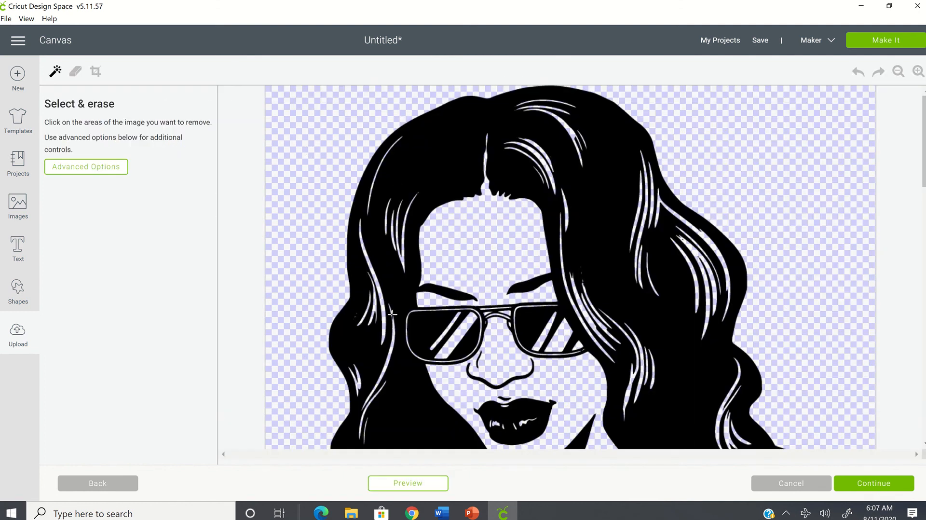
{"action": "scroll", "coordinate": [422, 189], "scroll_direction": "down", "scroll_amount": 15}
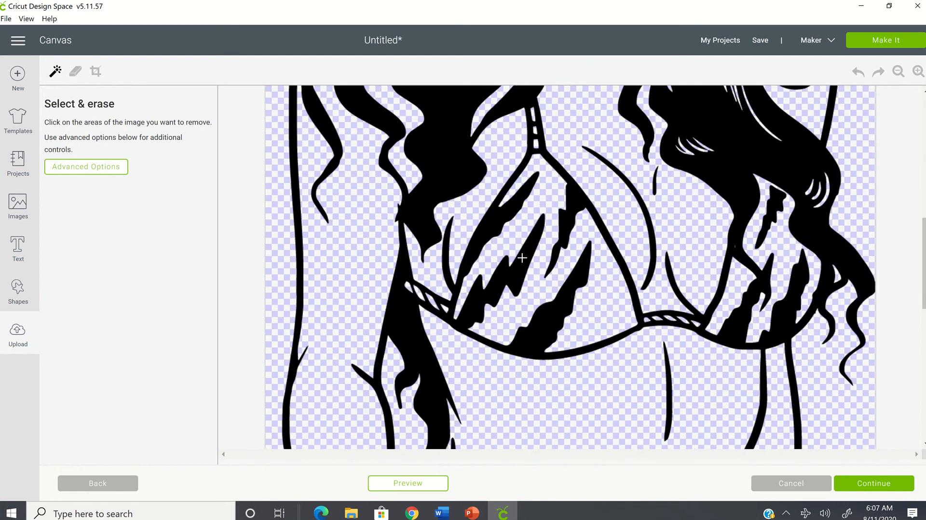
{"action": "scroll", "coordinate": [526, 265], "scroll_direction": "up", "scroll_amount": 15}
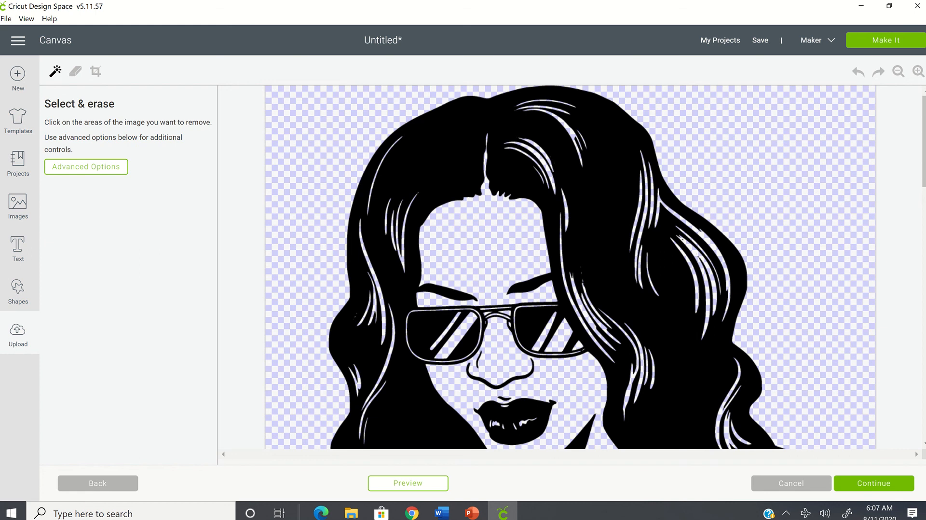
{"action": "left_click", "coordinate": [882, 488]}
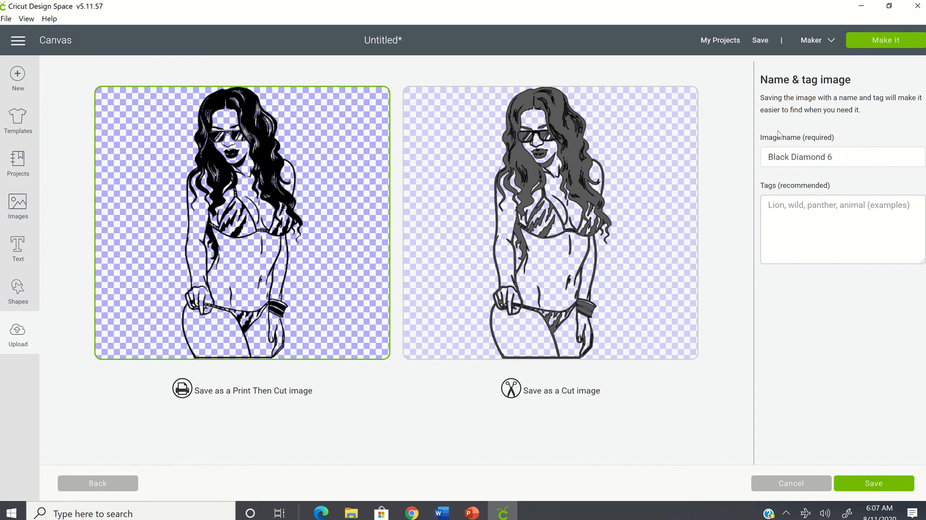
Save the PNG upload as a Cut image named Black Diamond 6 png and insert it onto the canvas.
{"action": "left_click", "coordinate": [861, 155]}
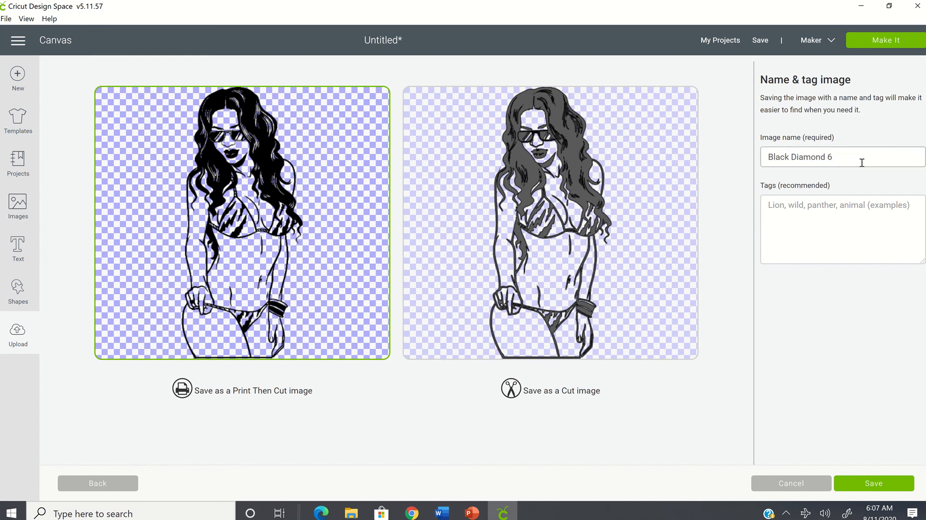
{"action": "type", "text": "png"}
{"action": "left_click", "coordinate": [578, 218]}
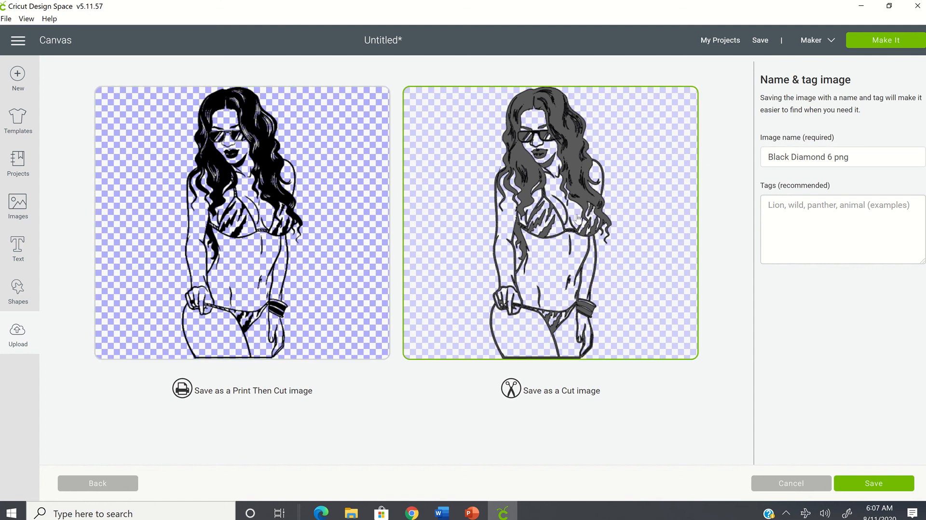
{"action": "left_click", "coordinate": [857, 484]}
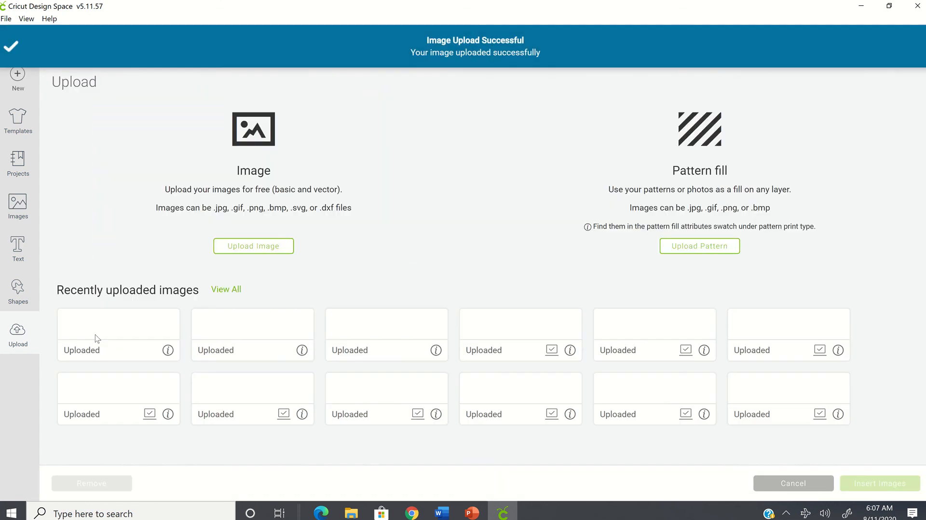
{"action": "left_click", "coordinate": [125, 386]}
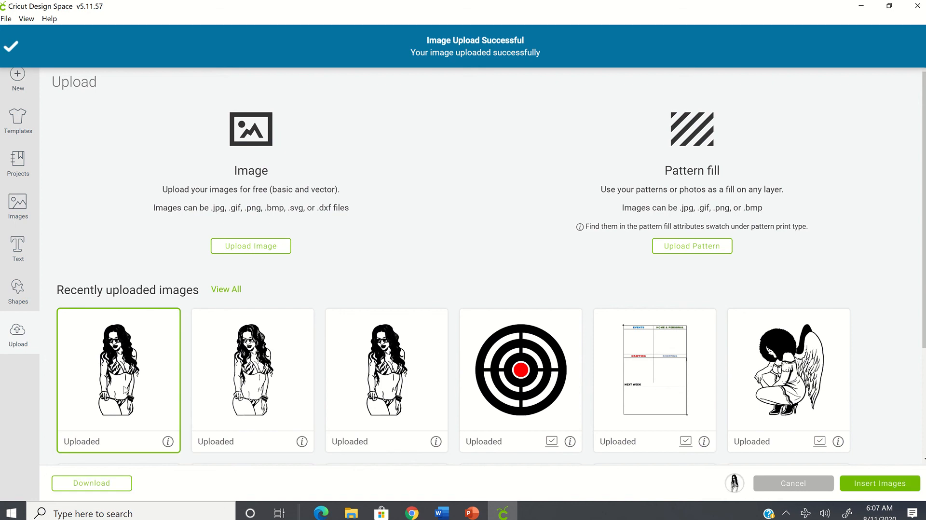
{"action": "left_click", "coordinate": [891, 483]}
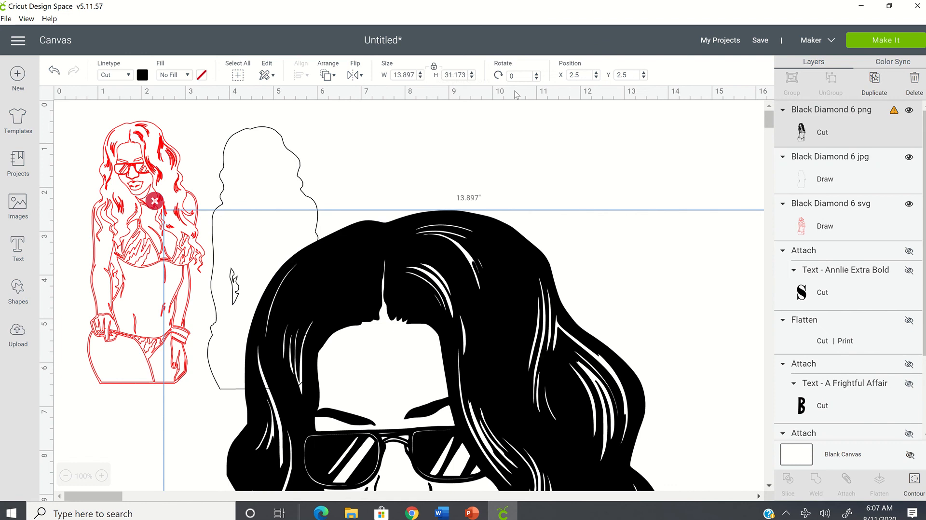
Set the height of the Black Diamond 6 png image to 6 inches and place it just right of the JPG outline.
{"action": "left_click", "coordinate": [446, 75]}
{"action": "double_click", "coordinate": [463, 75]}
{"action": "key", "text": "Tab"}
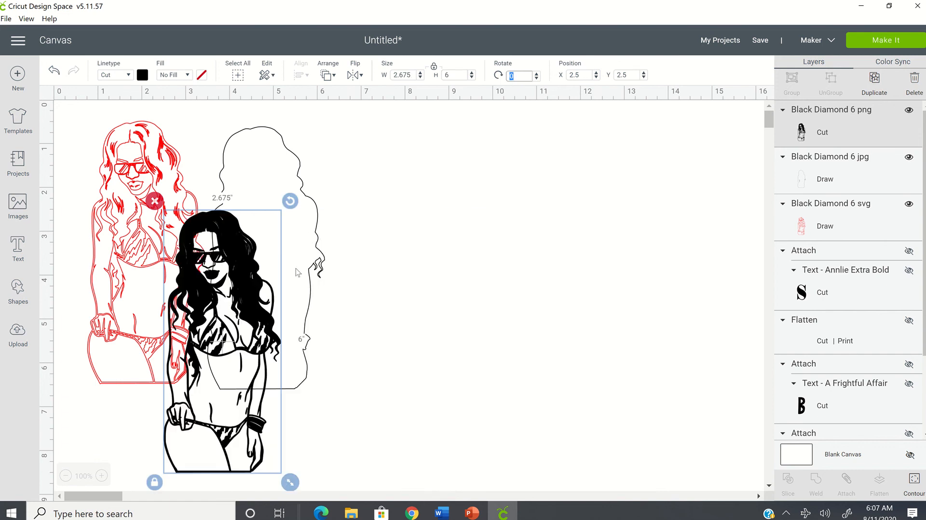
{"action": "left_click_drag", "start_coordinate": [214, 418], "coordinate": [378, 343]}
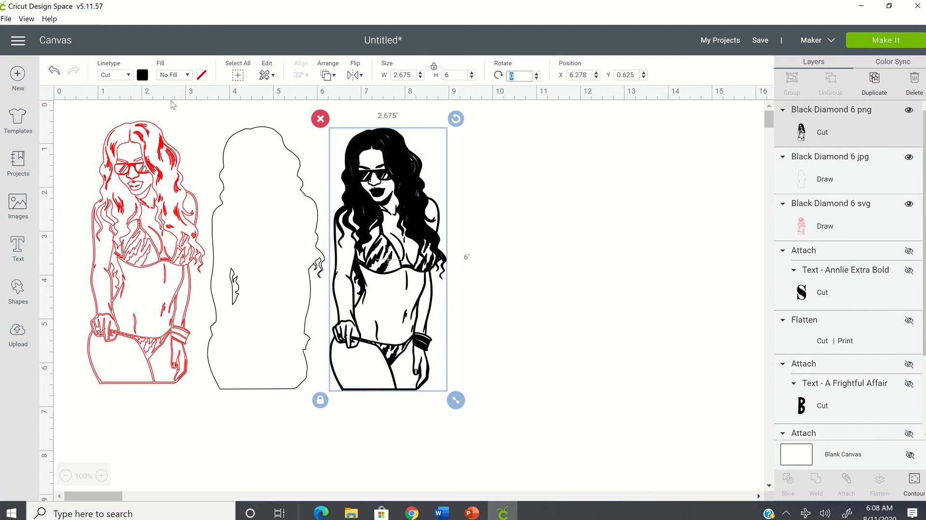
Change the linetype of the Black Diamond 6 png image to Draw and set its Fine Point pen color to Red.
{"action": "left_click", "coordinate": [129, 75]}
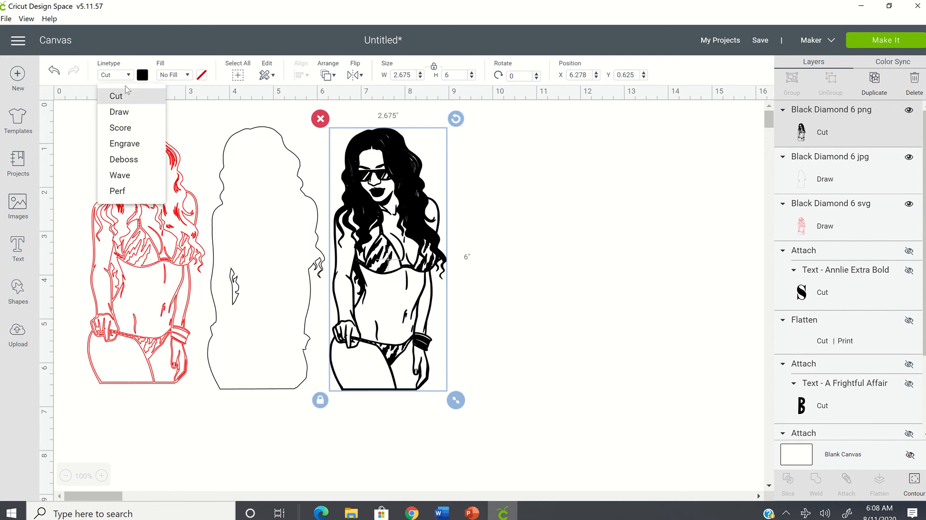
{"action": "left_click", "coordinate": [118, 112]}
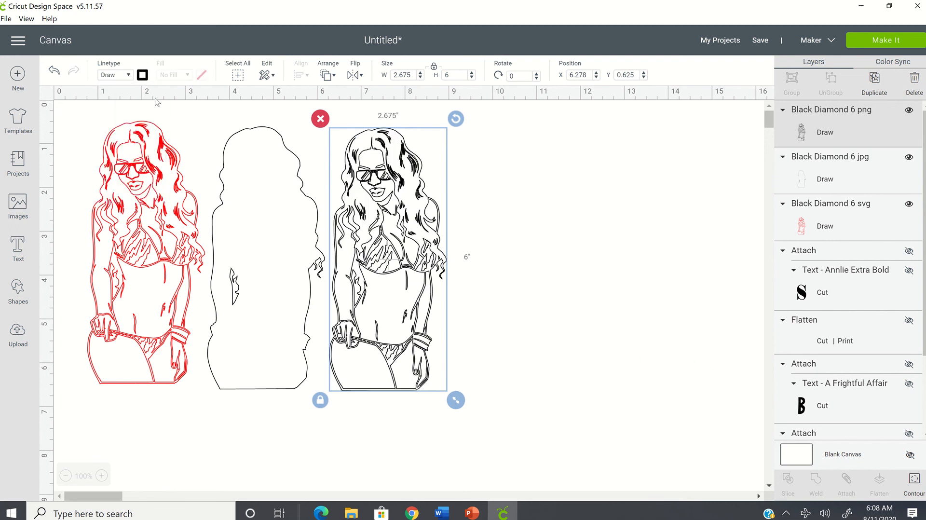
{"action": "left_click", "coordinate": [142, 75]}
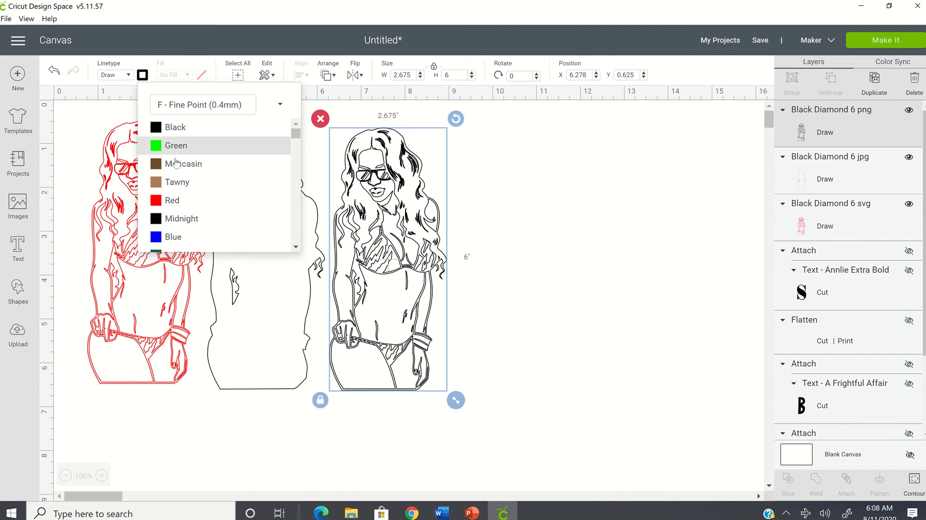
{"action": "left_click", "coordinate": [186, 201]}
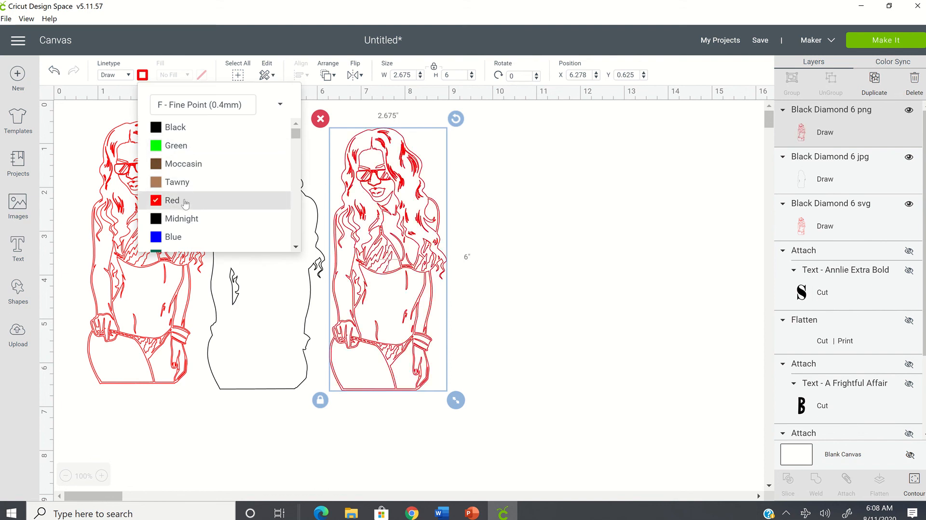
{"action": "left_click", "coordinate": [516, 239]}
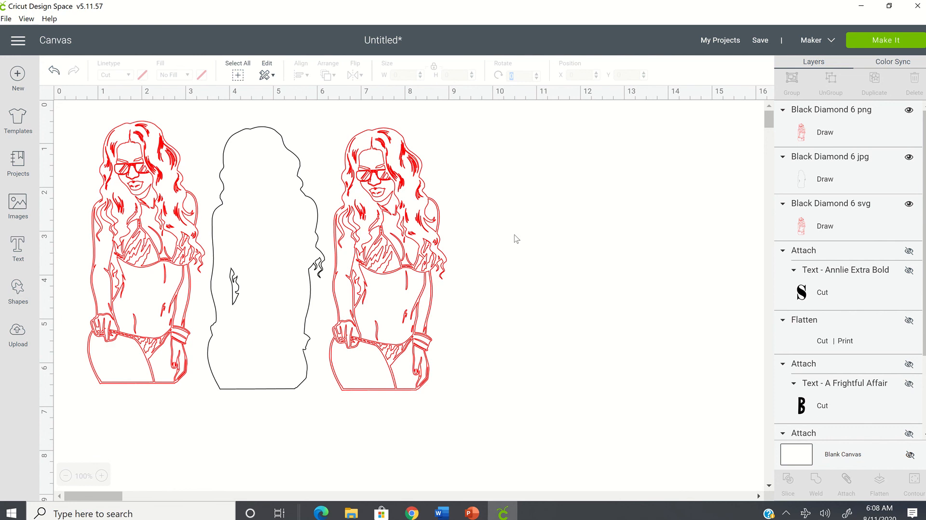
Compare the JPG outline with the SVG and PNG drawings by selecting each version on the canvas in turn.
{"action": "left_click", "coordinate": [279, 213]}
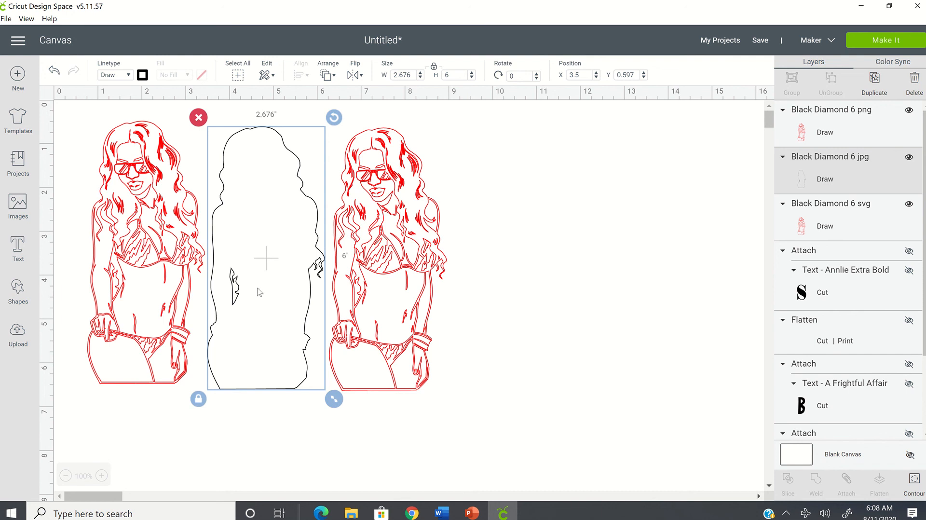
{"action": "left_click", "coordinate": [146, 202]}
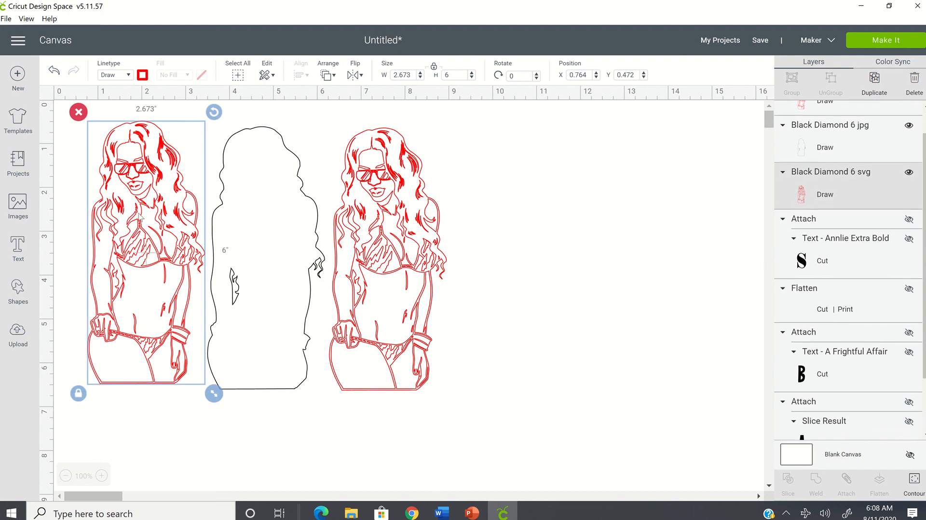
{"action": "left_click", "coordinate": [404, 212]}
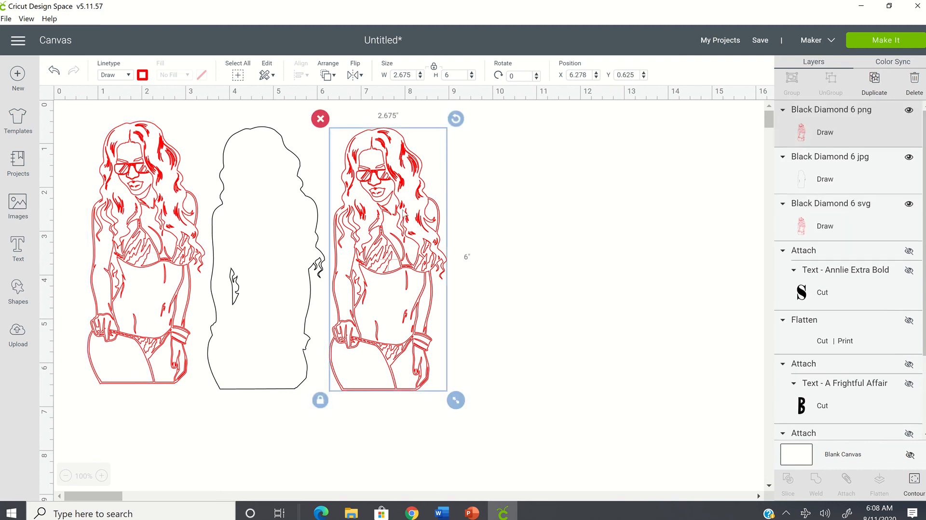
{"action": "left_click", "coordinate": [272, 176]}
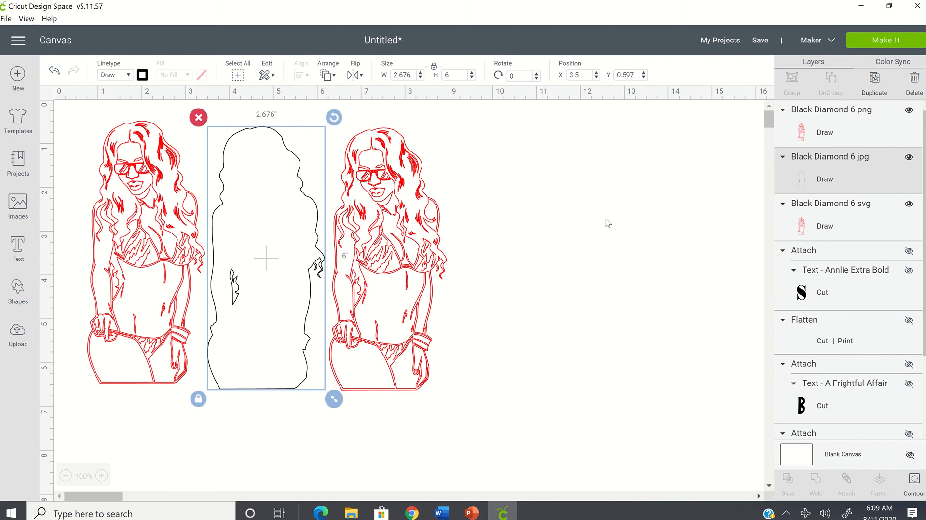
{"action": "left_click", "coordinate": [482, 348]}
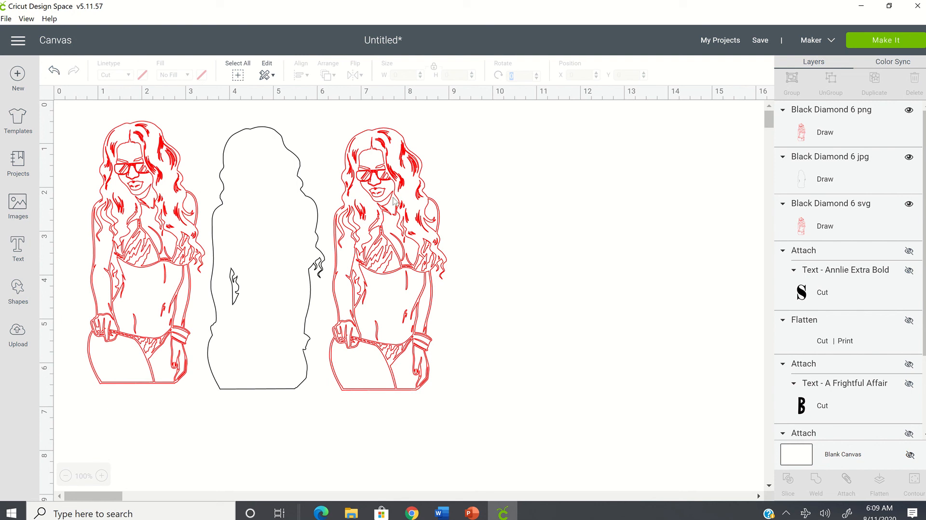
{"action": "left_click", "coordinate": [270, 161]}
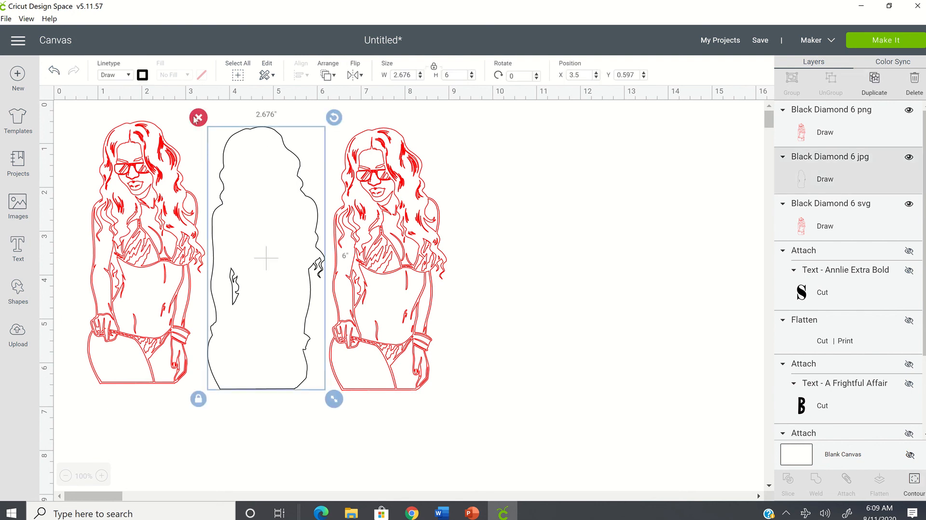
{"action": "left_click", "coordinate": [559, 260]}
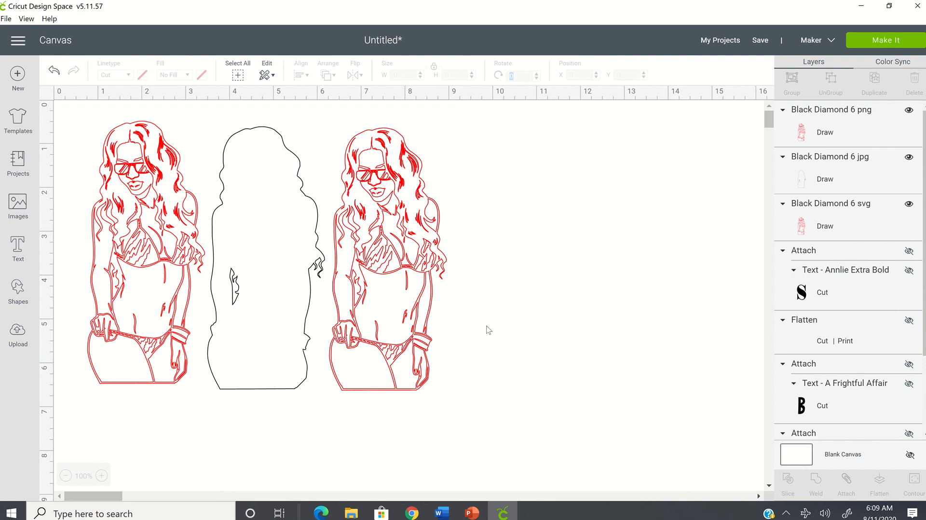
Send the canvas with the three Black Diamond 6 drawings on to the make stage for the Maker.
{"action": "left_click", "coordinate": [869, 40]}
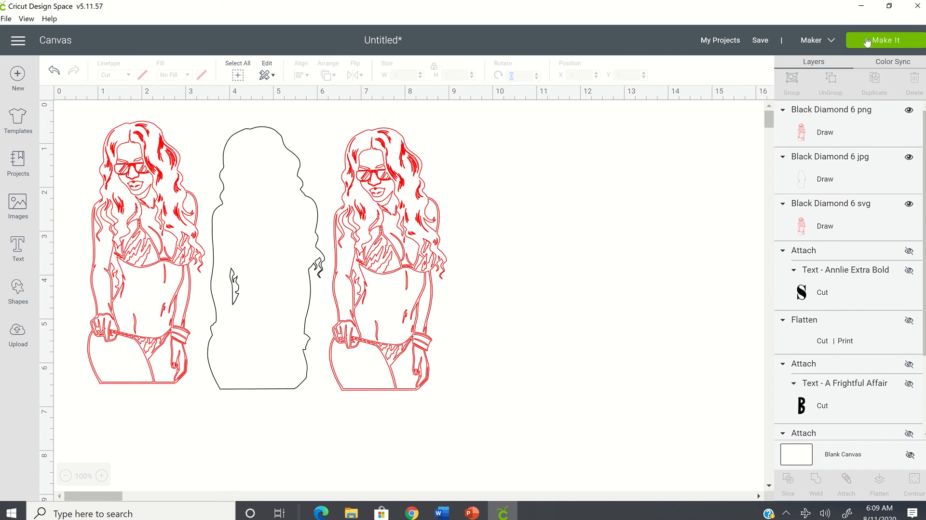